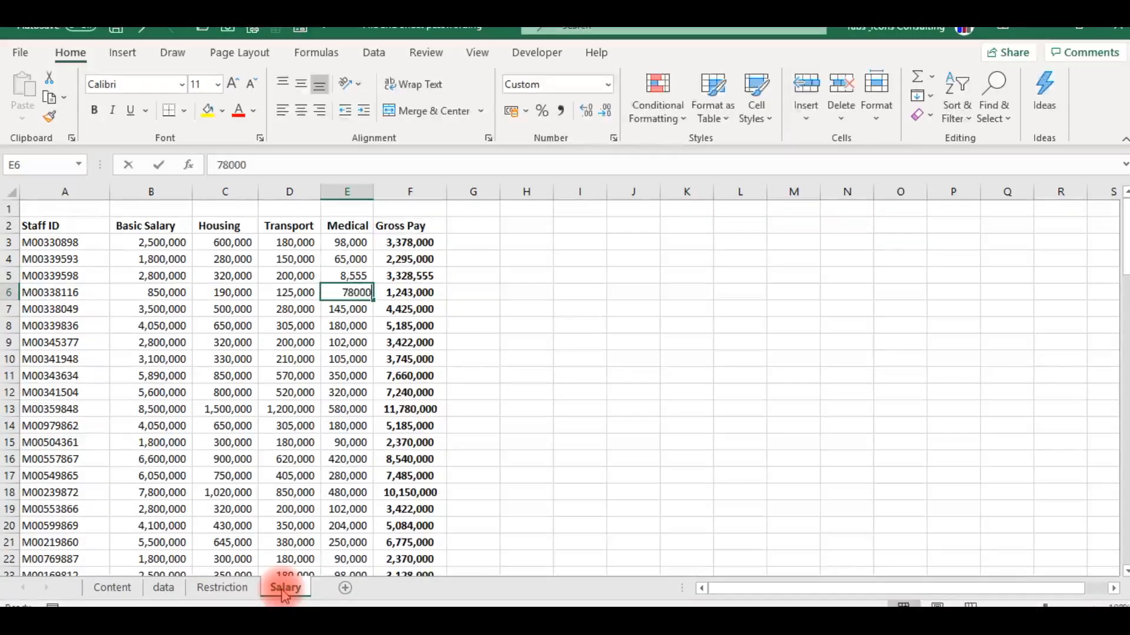
- Enter 854,000 as the Medical value in E6, updating Gross Pay to 2,019,000
{"action": "type", "text": "854"}
{"action": "key", "text": "Return"}
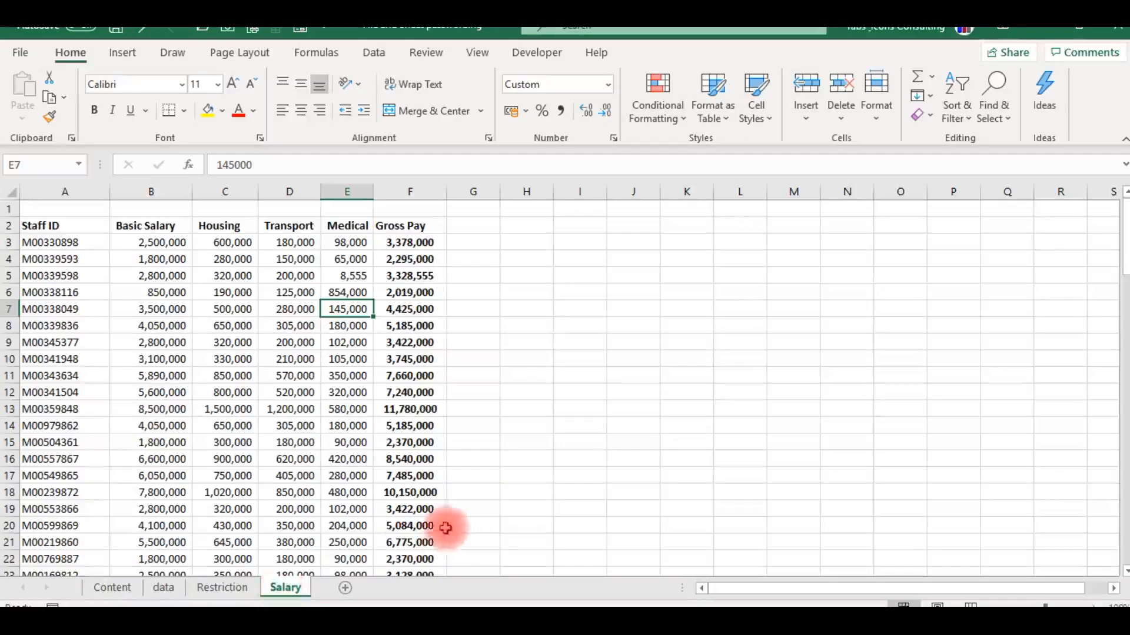
{"action": "left_click", "coordinate": [580, 407]}
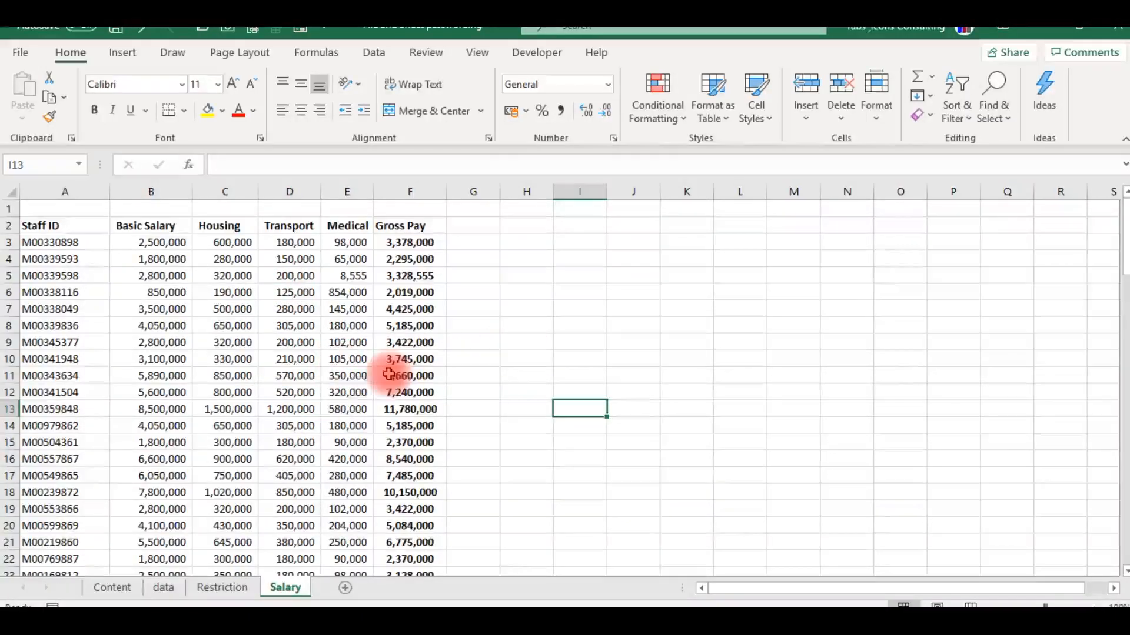
- Flip through the Restriction and data sheets, then return to the Salary sheet
{"action": "left_click", "coordinate": [222, 593]}
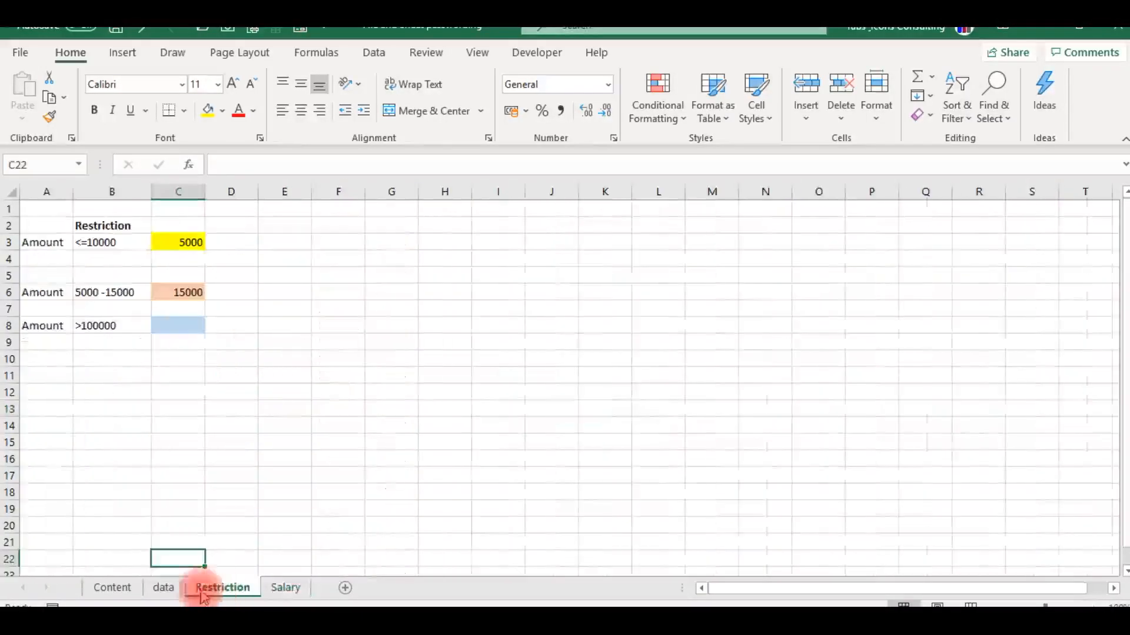
{"action": "left_click", "coordinate": [165, 588]}
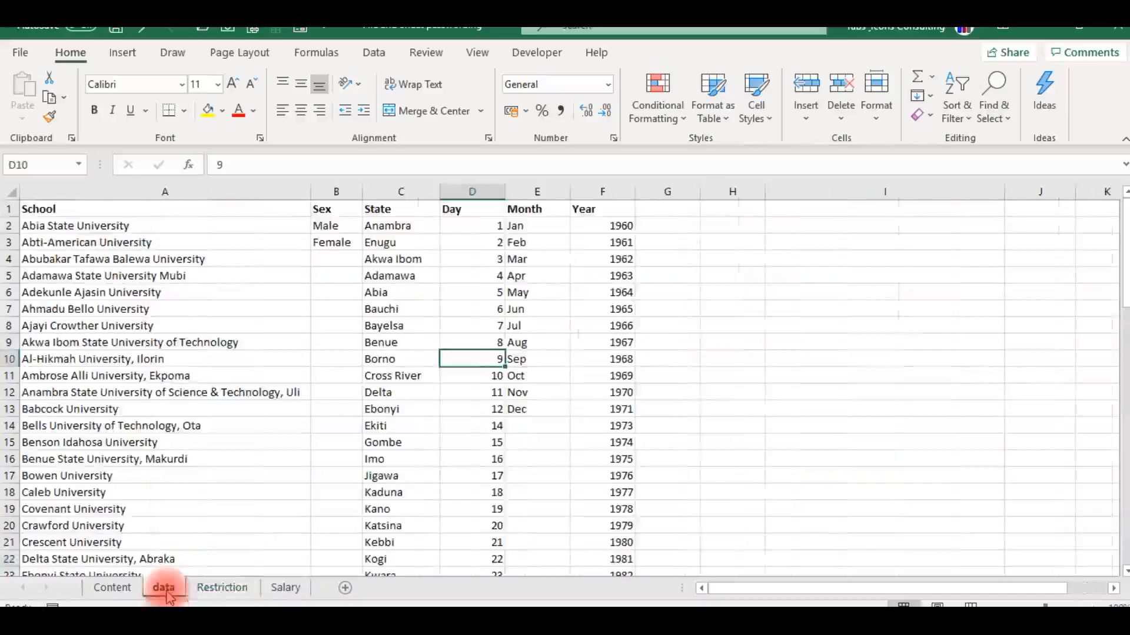
{"action": "left_click", "coordinate": [247, 592]}
{"action": "left_click", "coordinate": [282, 590]}
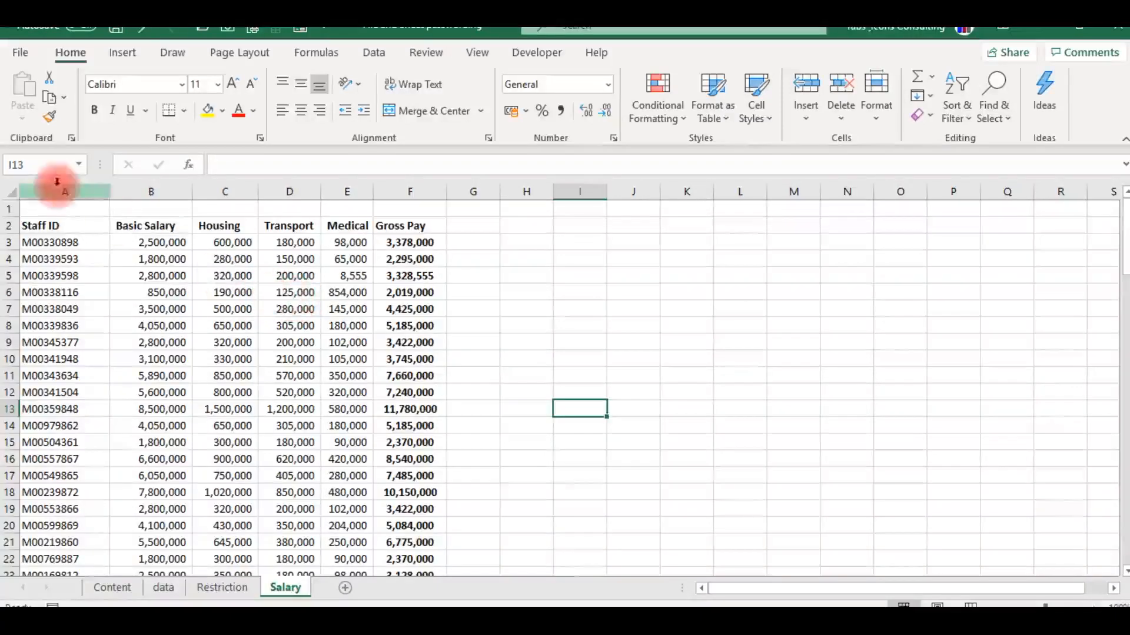
{"action": "left_click", "coordinate": [22, 54]}
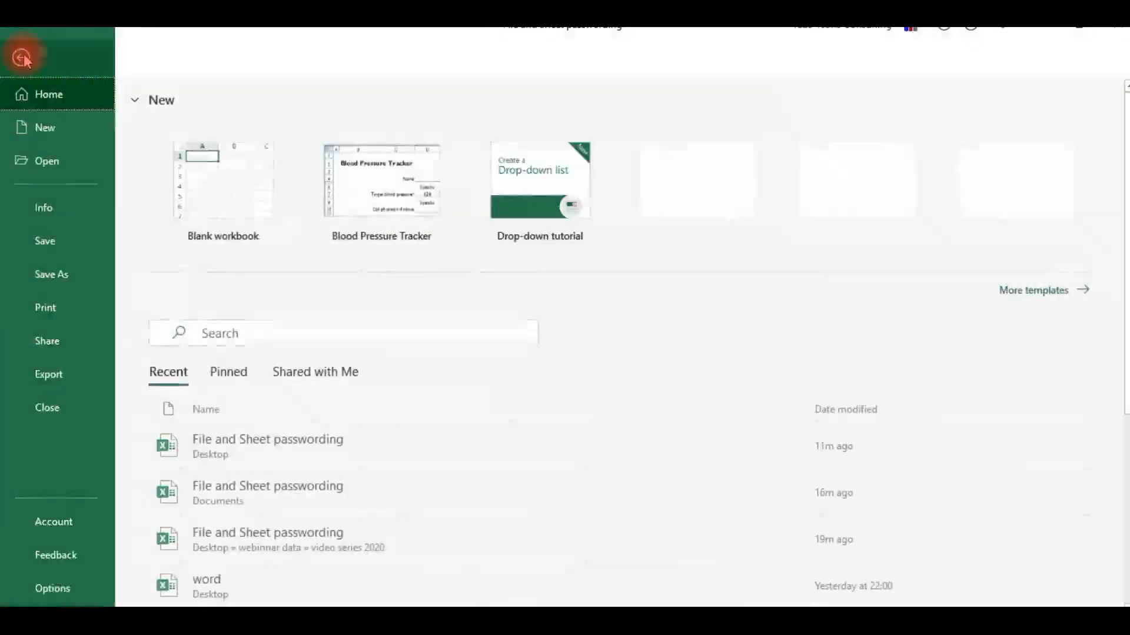
{"action": "left_click", "coordinate": [54, 214]}
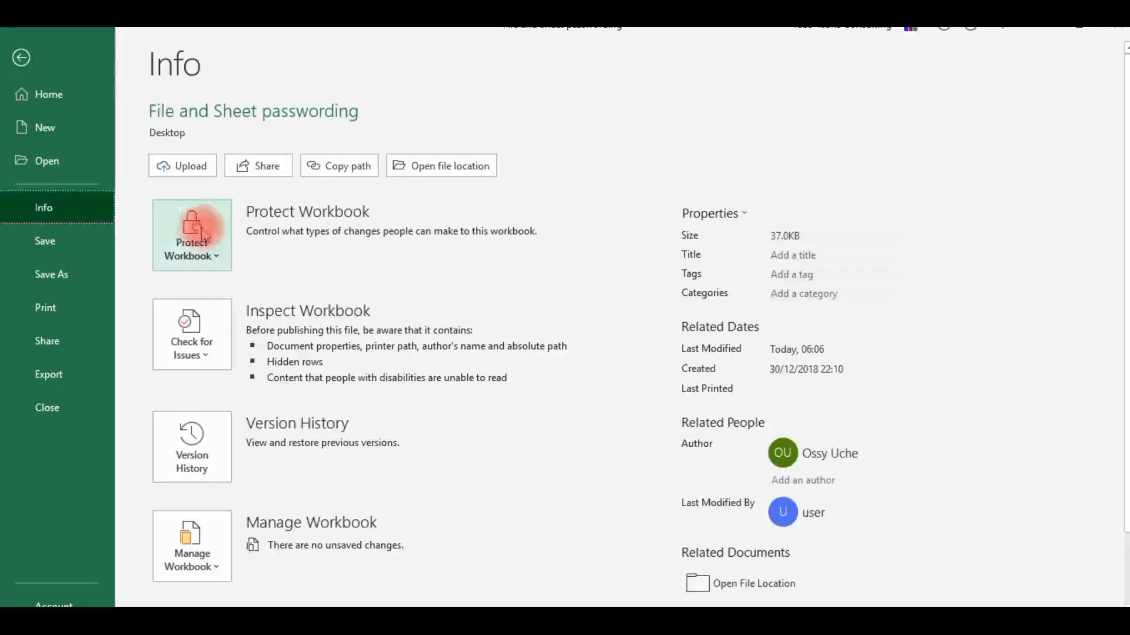
{"action": "left_click", "coordinate": [218, 260]}
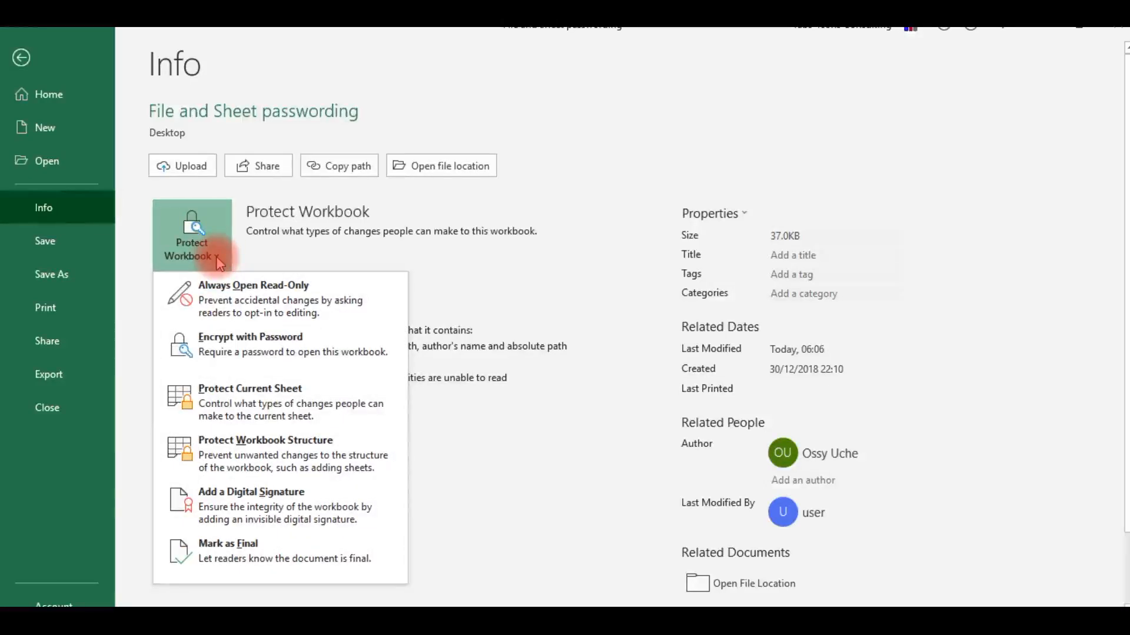
{"action": "left_click", "coordinate": [238, 404]}
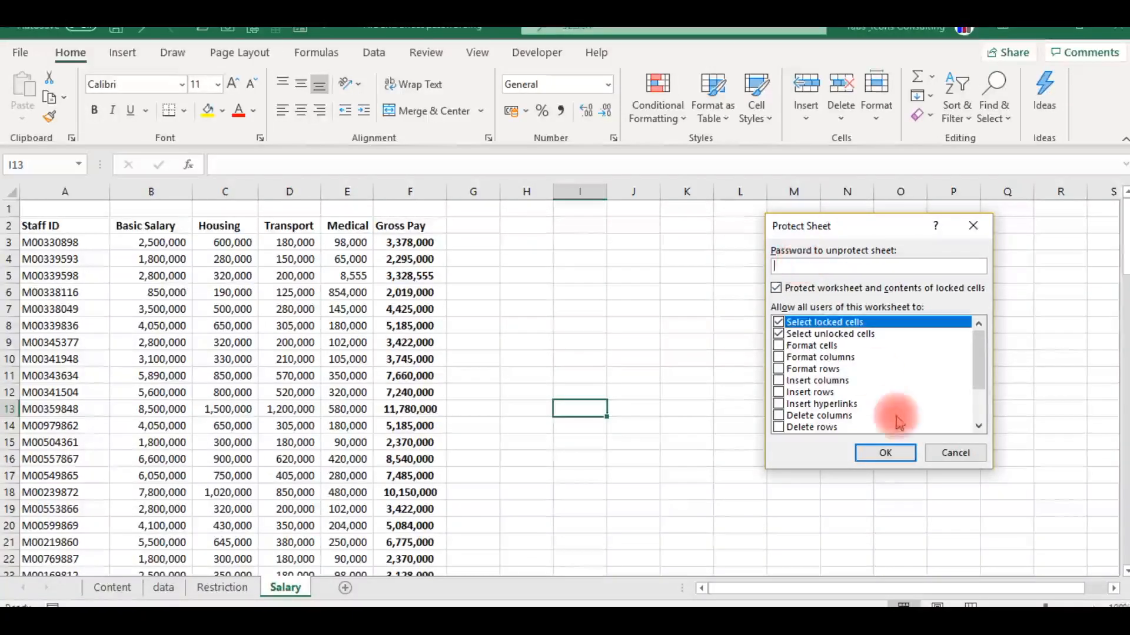
{"action": "left_click", "coordinate": [954, 453]}
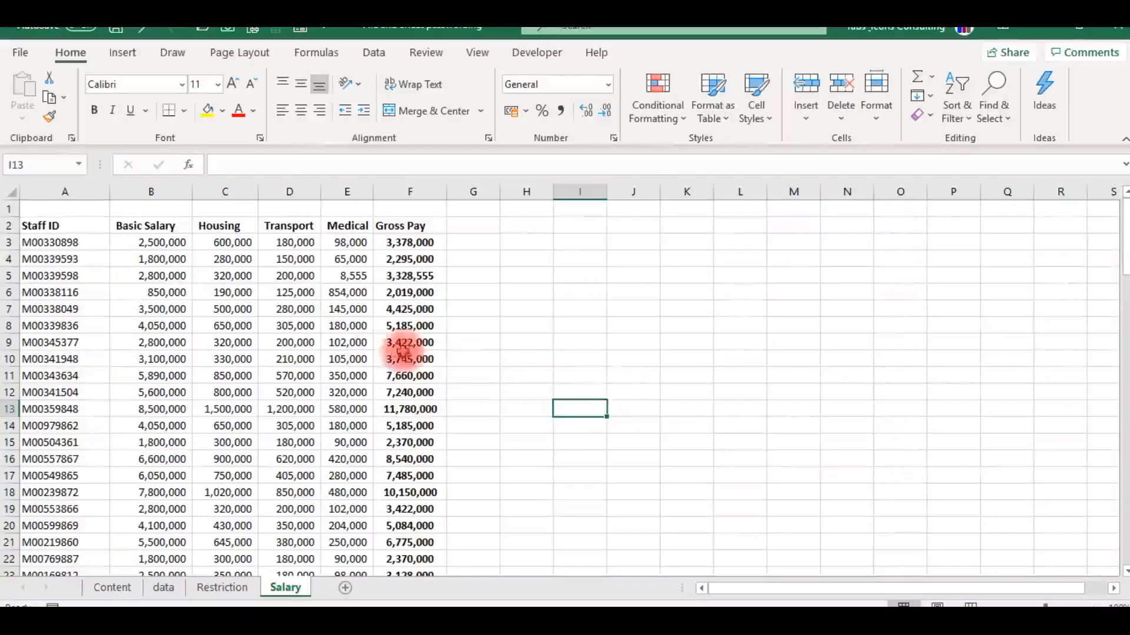
- Lock the Salary sheet with Protect Sheet, entering and confirming a sheet password
{"action": "left_click", "coordinate": [496, 329]}
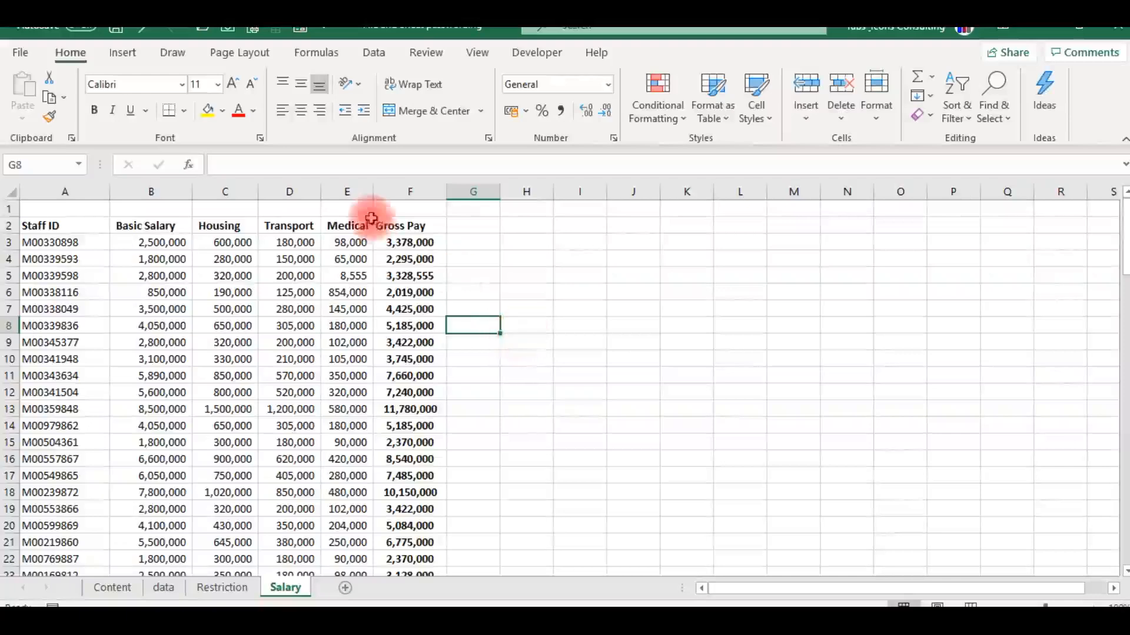
{"action": "left_click", "coordinate": [426, 53]}
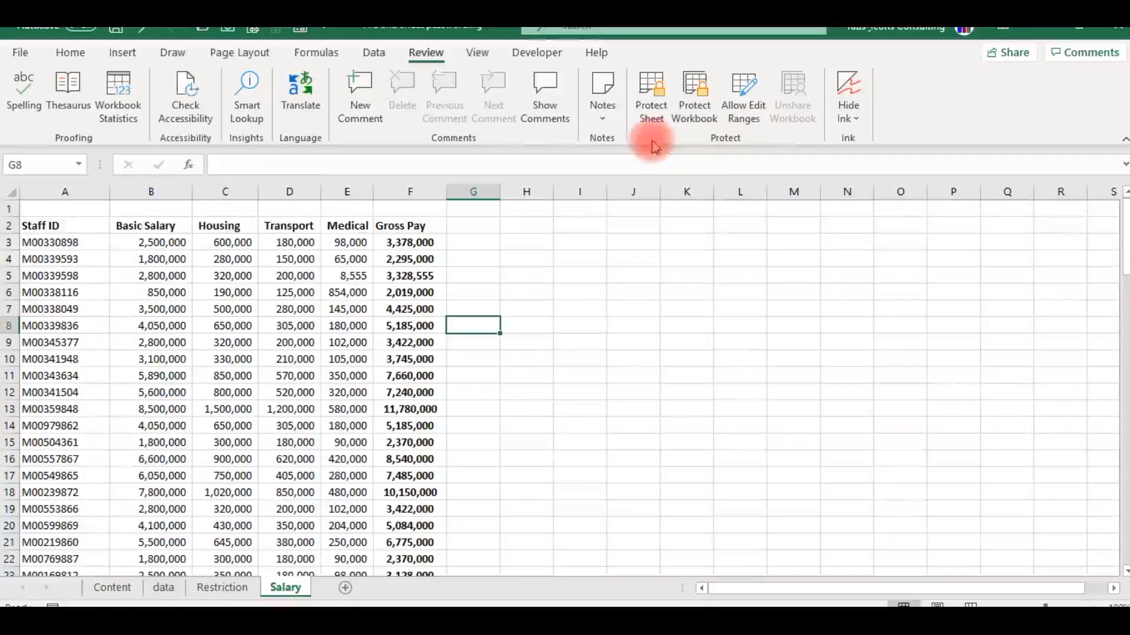
{"action": "left_click", "coordinate": [649, 110]}
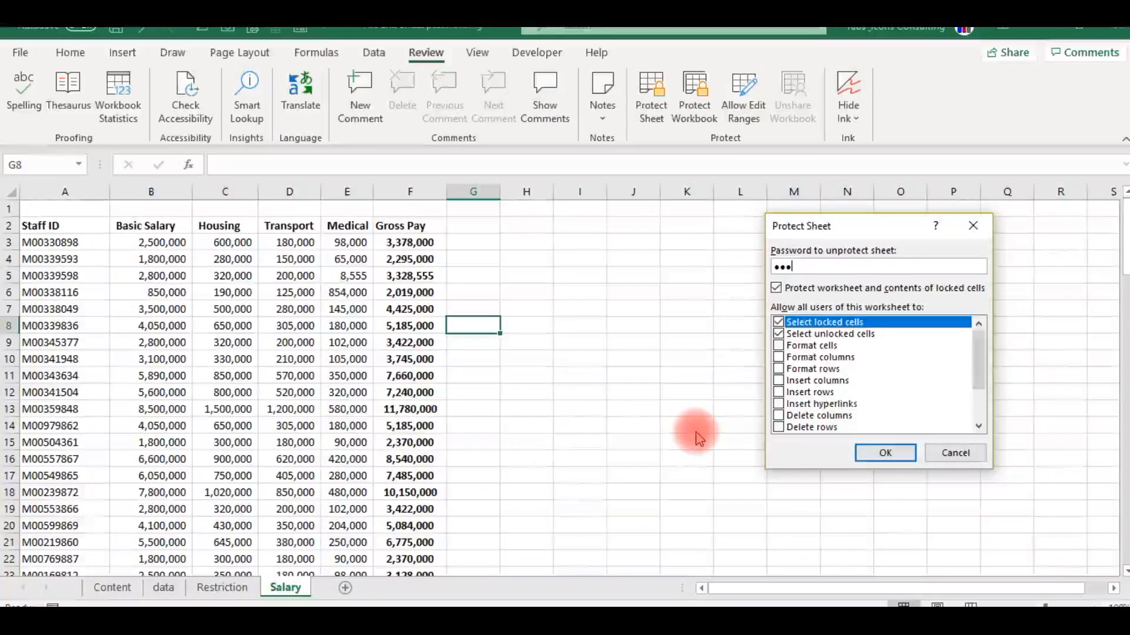
{"action": "left_click", "coordinate": [884, 455]}
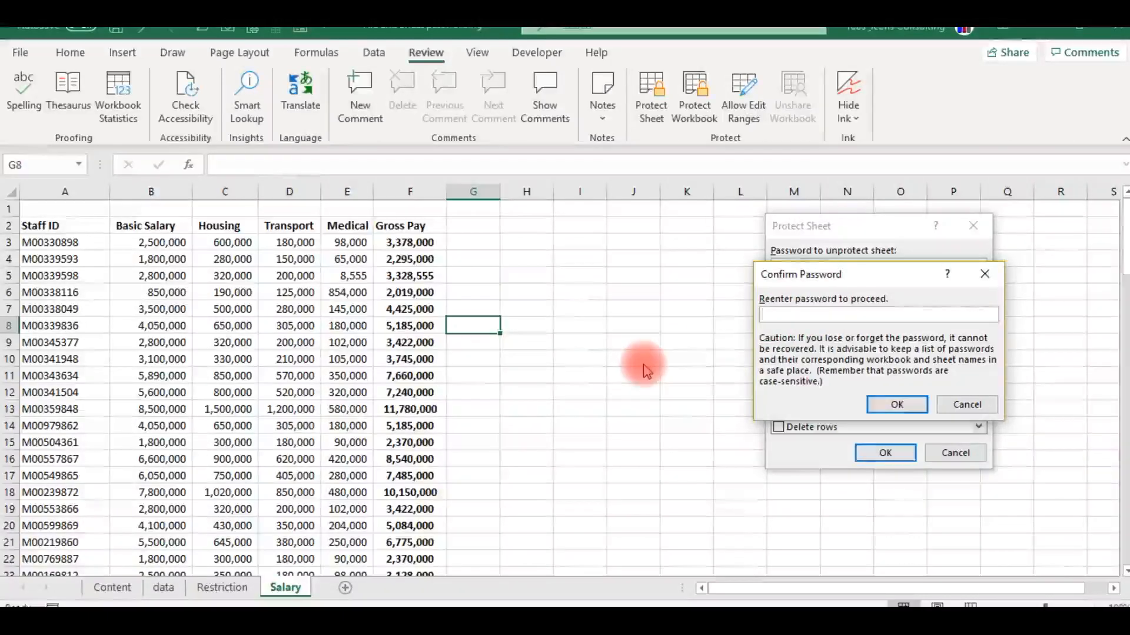
{"action": "type", "text": "3"}
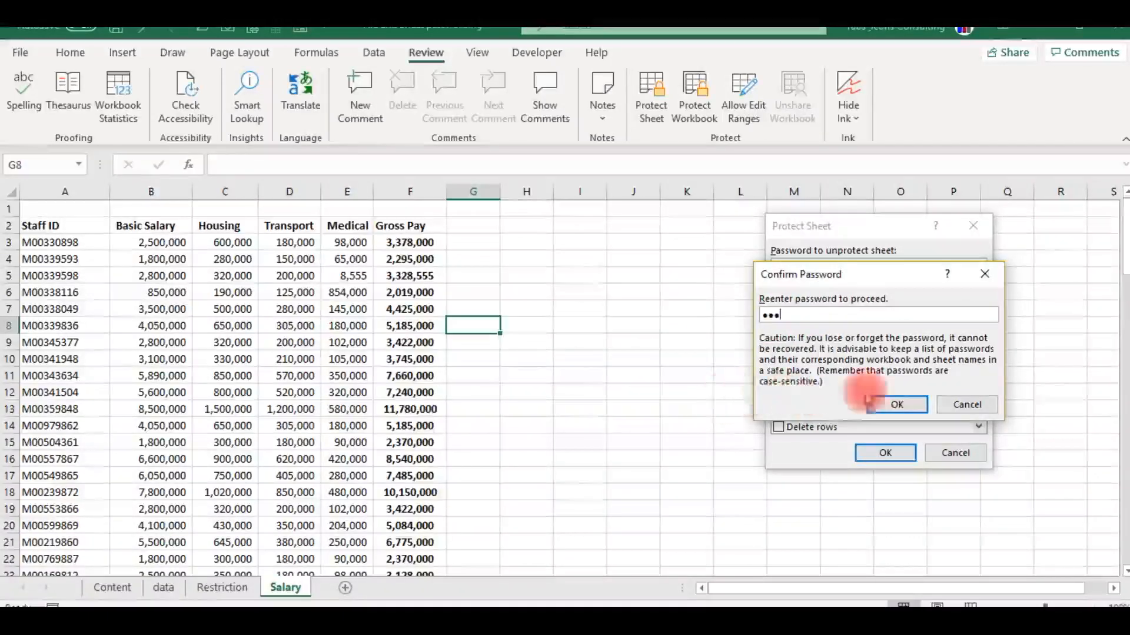
{"action": "left_click", "coordinate": [897, 405]}
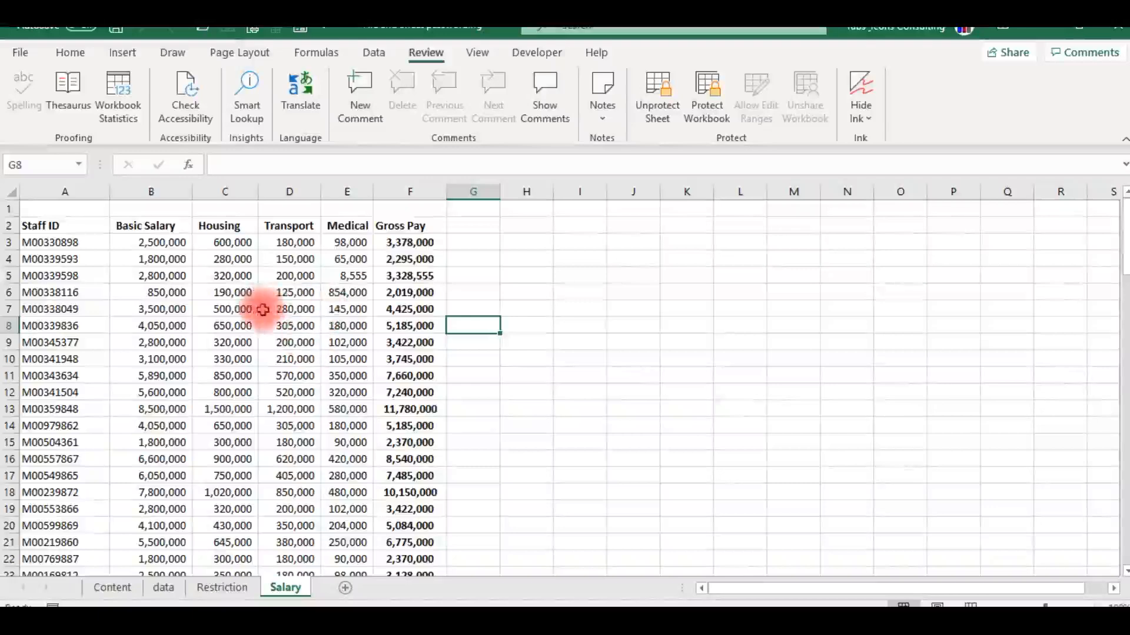
- Try editing a Medical value on Salary twice and dismiss the protected-sheet warning
{"action": "double_click", "coordinate": [355, 434]}
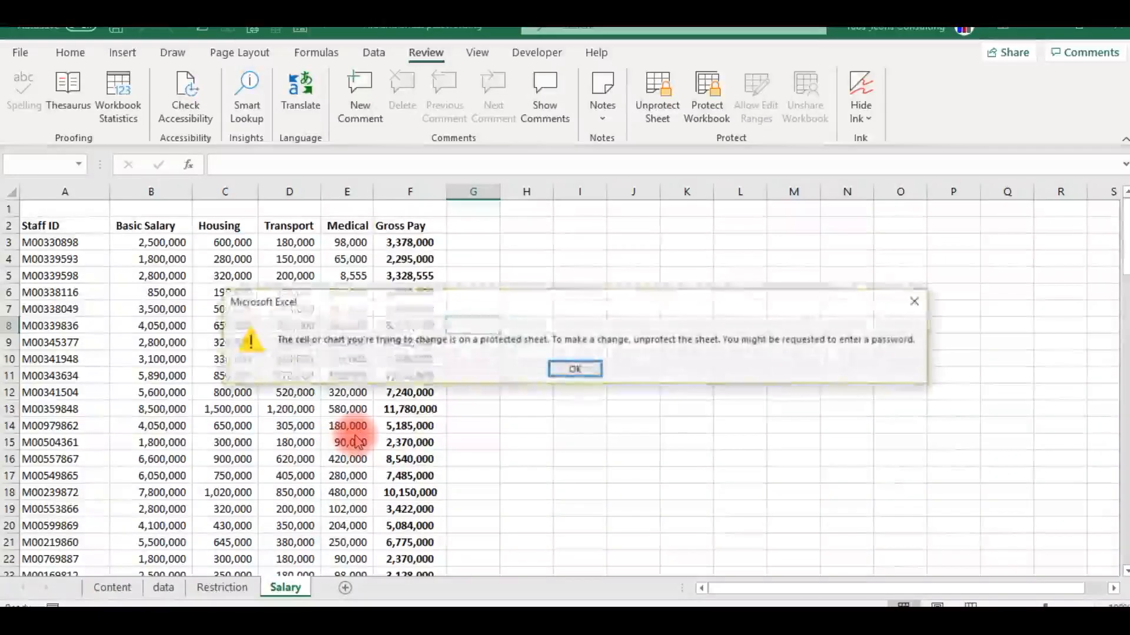
{"action": "key", "text": "Escape"}
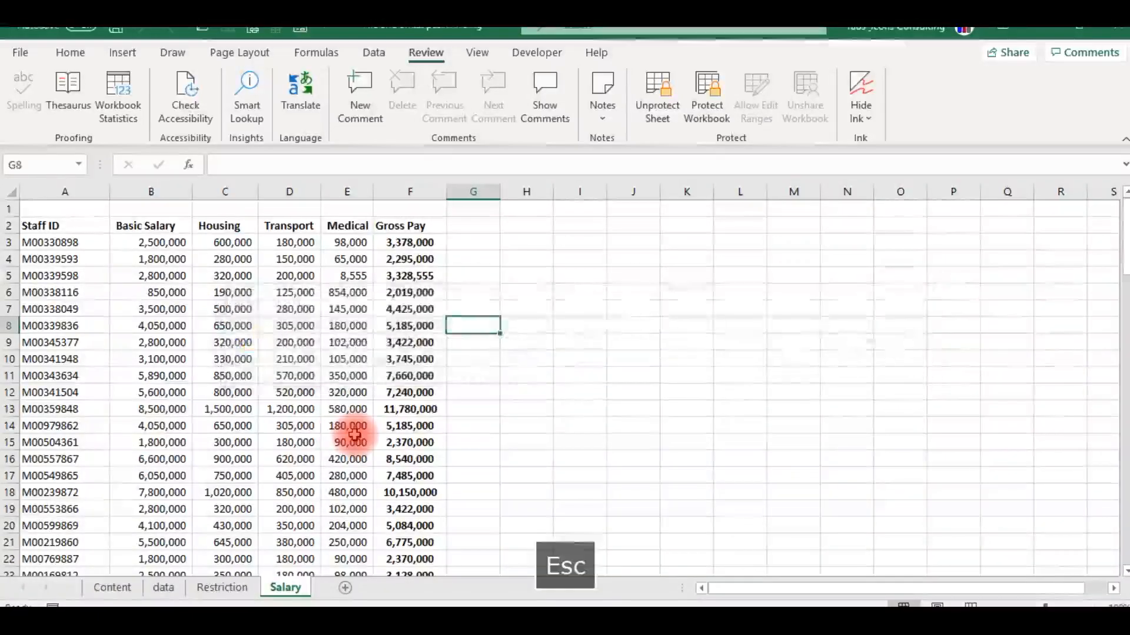
{"action": "double_click", "coordinate": [354, 435]}
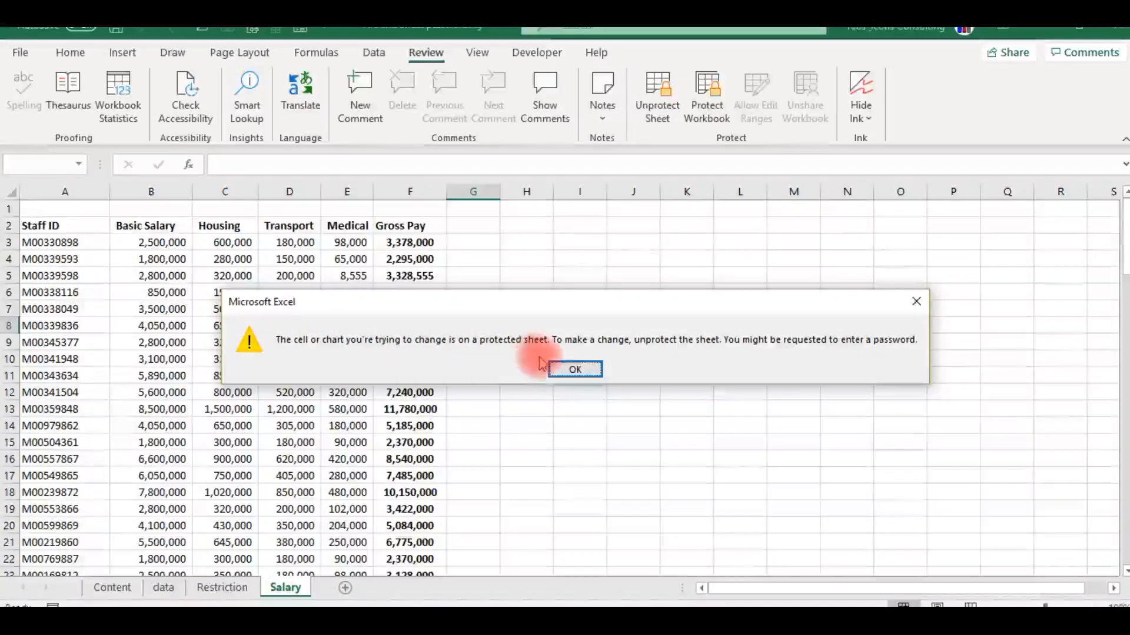
{"action": "left_click", "coordinate": [593, 372]}
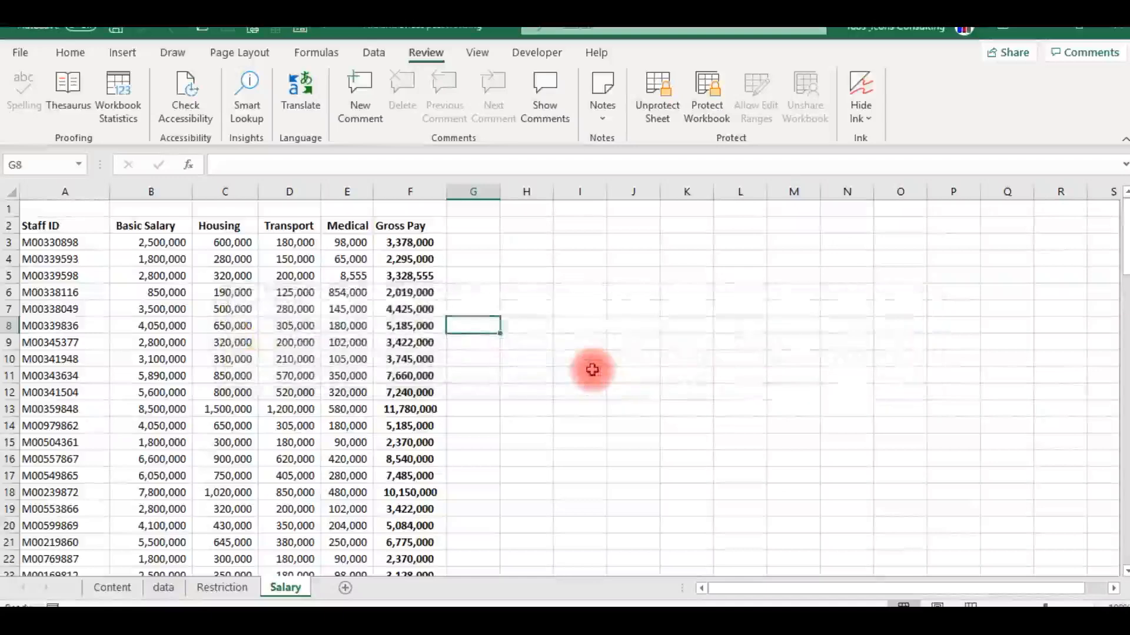
- Type the test entry 'ghjjk' into G12 on the unprotected Restriction sheet
{"action": "left_click", "coordinate": [225, 588]}
{"action": "left_click", "coordinate": [377, 394]}
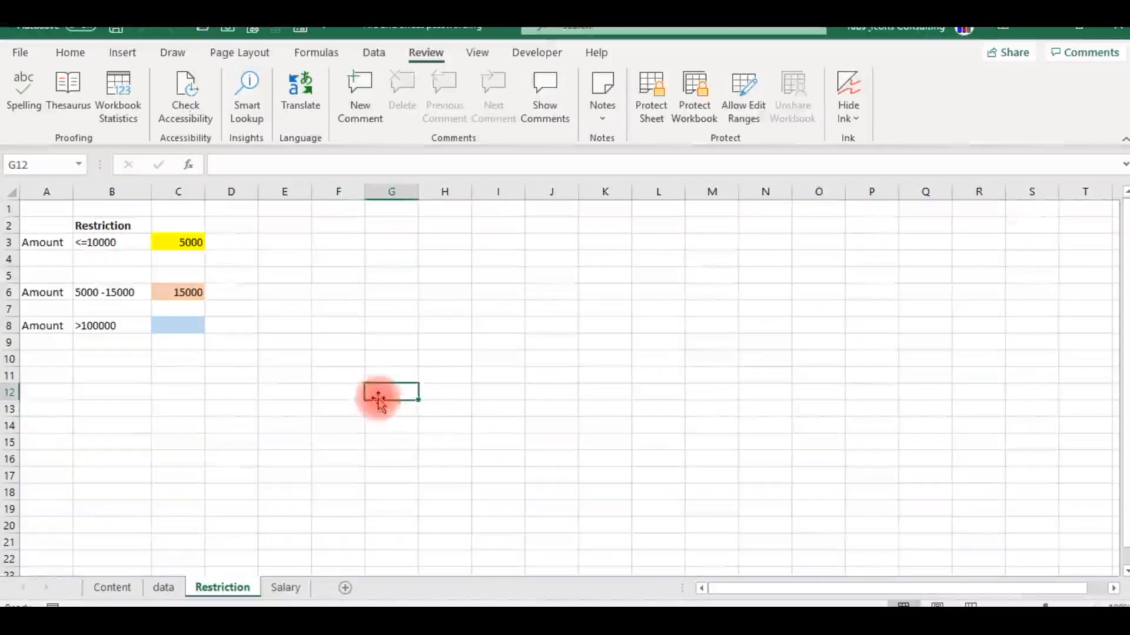
{"action": "type", "text": "ghjjkjk"}
{"action": "key", "text": "Return"}
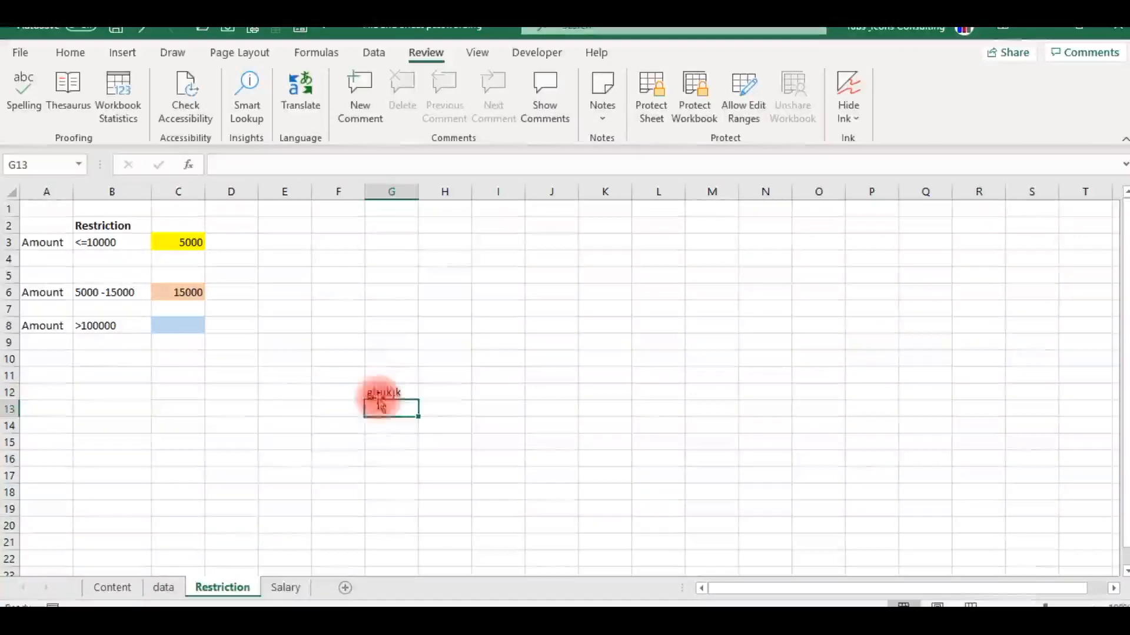
- Change cell F4 on the data sheet from 1962 to 952
{"action": "left_click", "coordinate": [166, 588]}
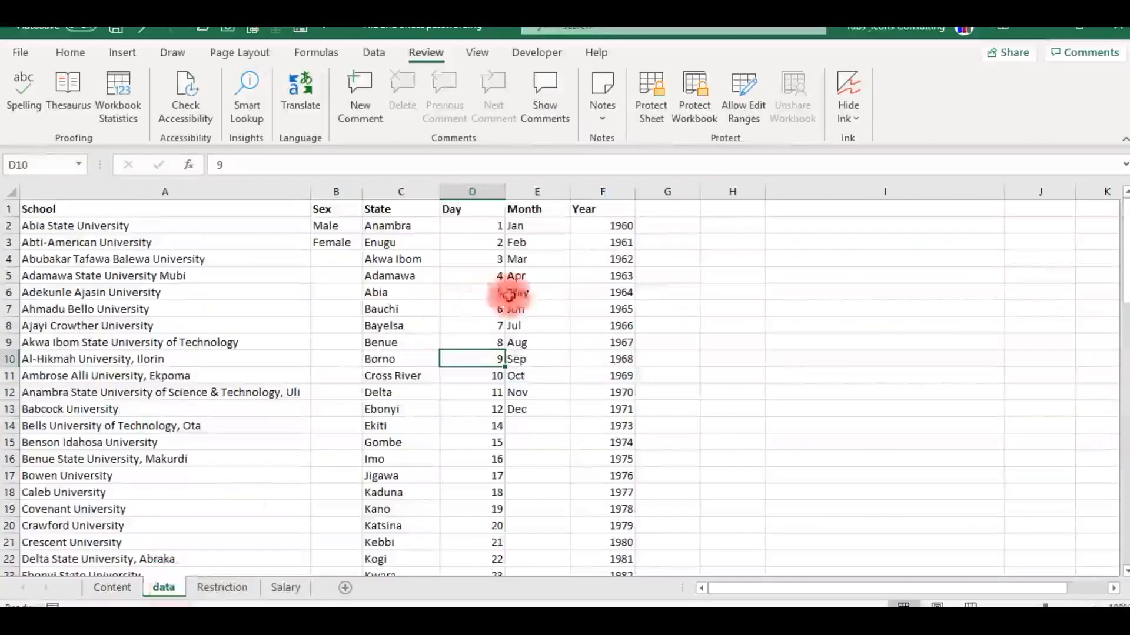
{"action": "left_click", "coordinate": [631, 264]}
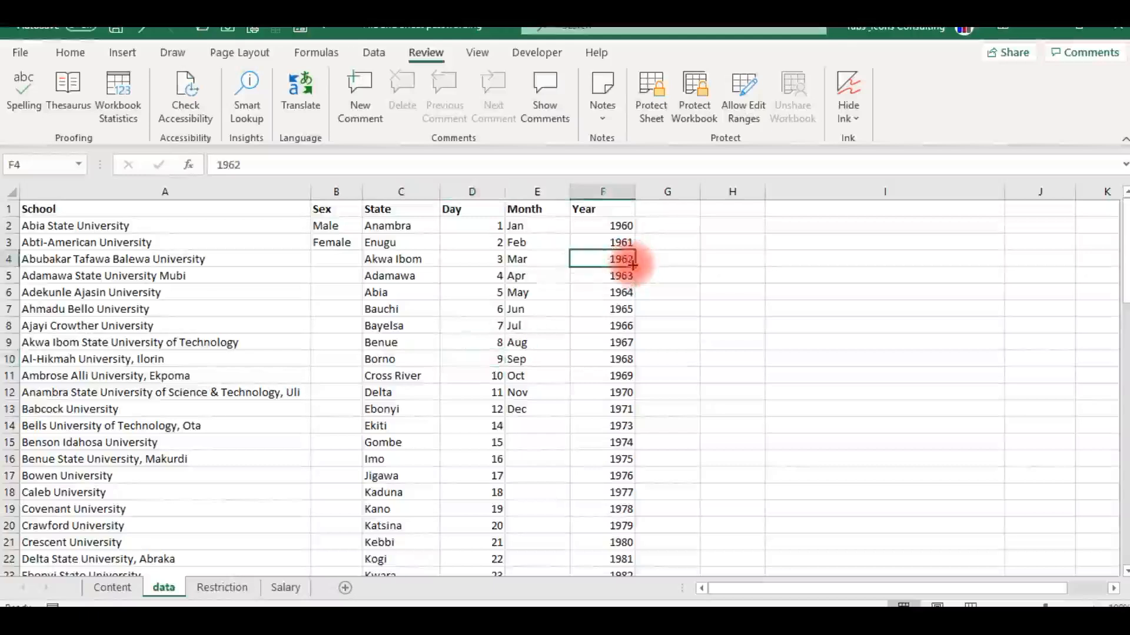
{"action": "type", "text": "9"}
{"action": "key", "text": "Return"}
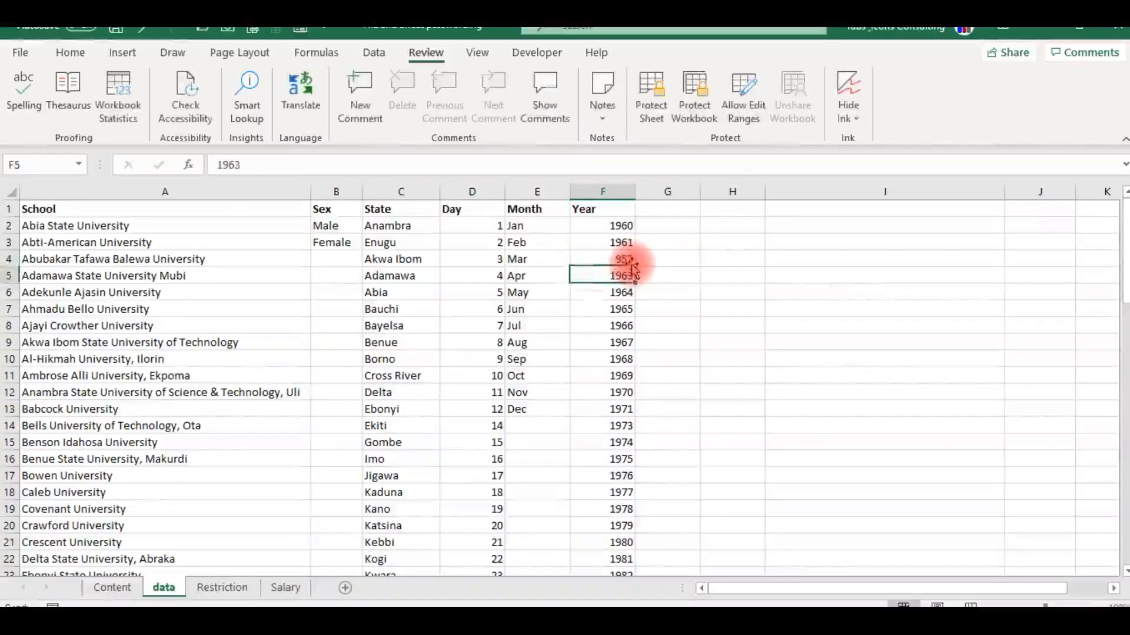
{"action": "left_click", "coordinate": [501, 343]}
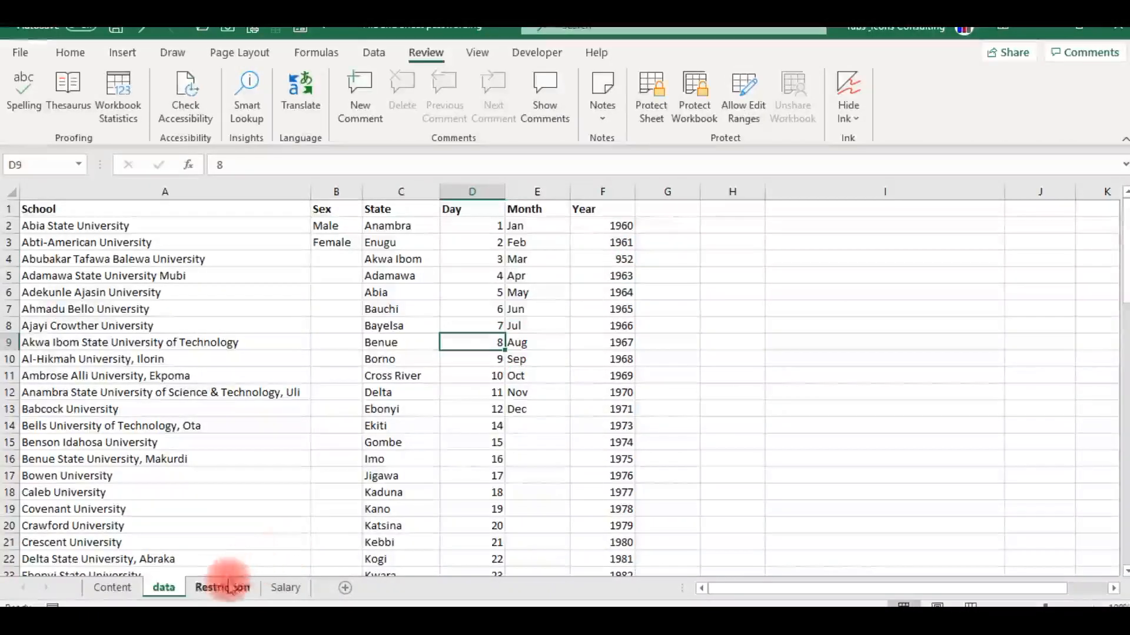
- Try deleting the locked E6 value on Salary and dismiss the protection warning
{"action": "left_click", "coordinate": [290, 589]}
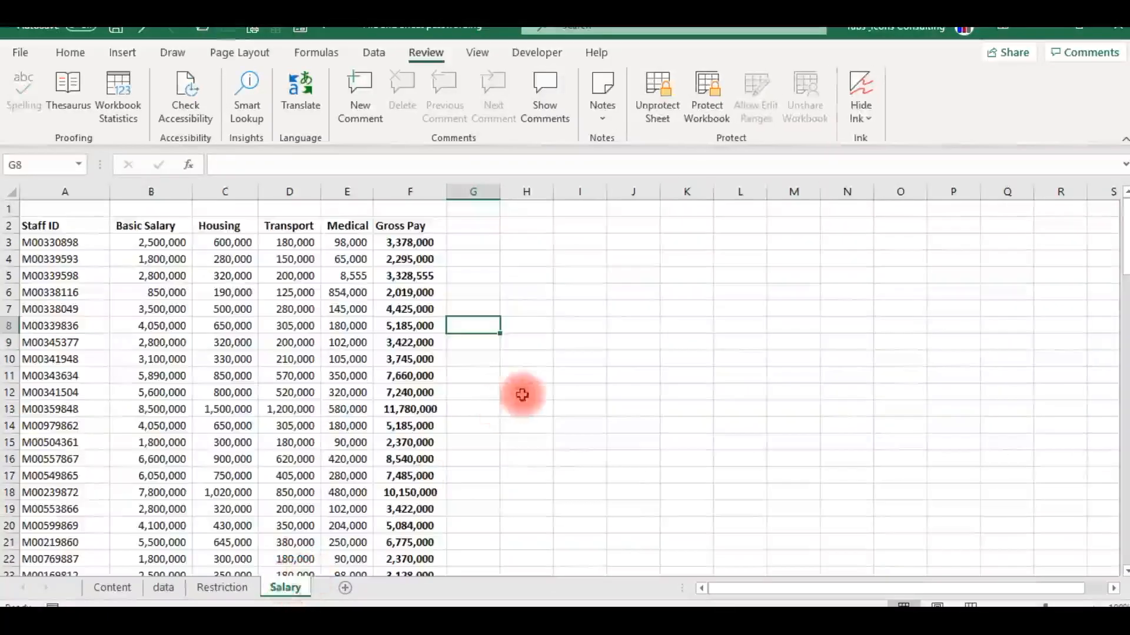
{"action": "left_click", "coordinate": [327, 294]}
{"action": "key", "text": "Delete"}
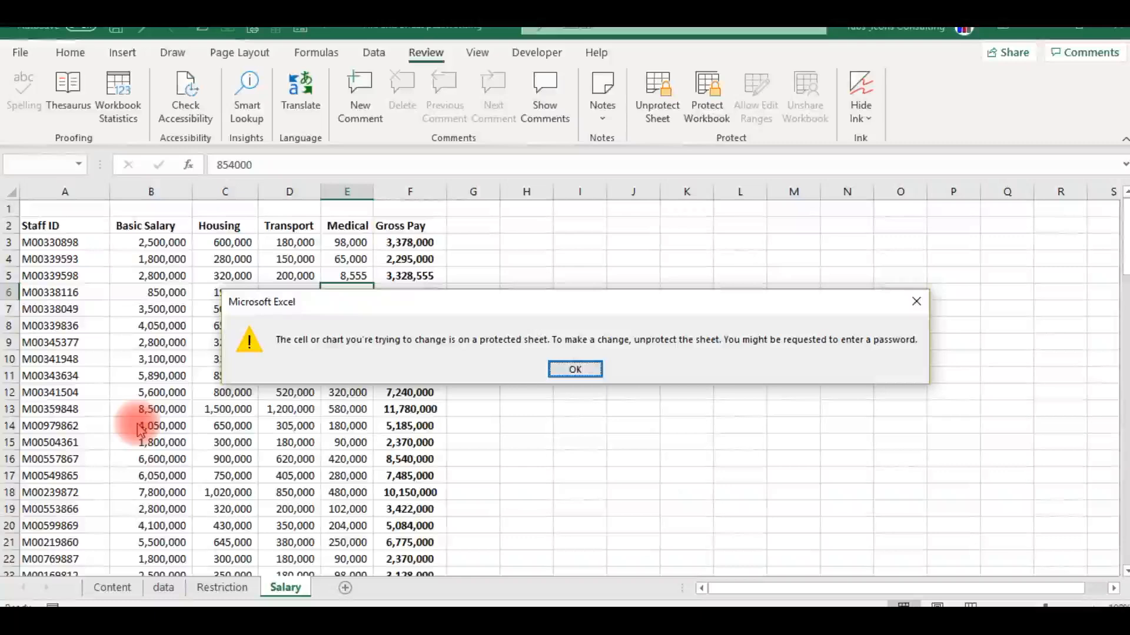
{"action": "key", "text": "Escape"}
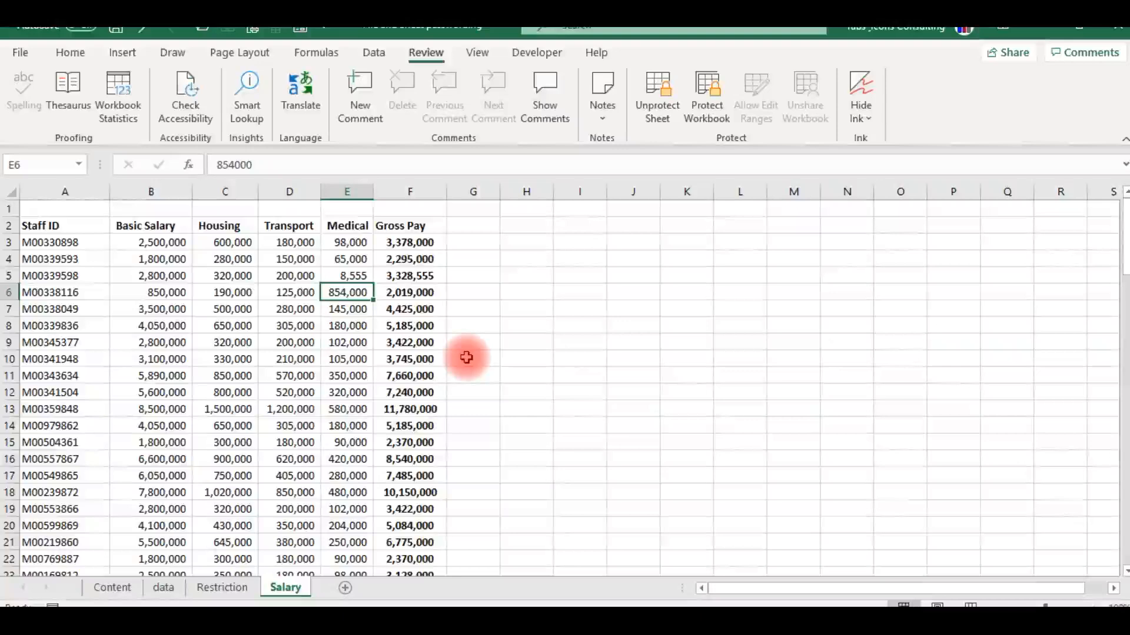
{"action": "left_click", "coordinate": [510, 348]}
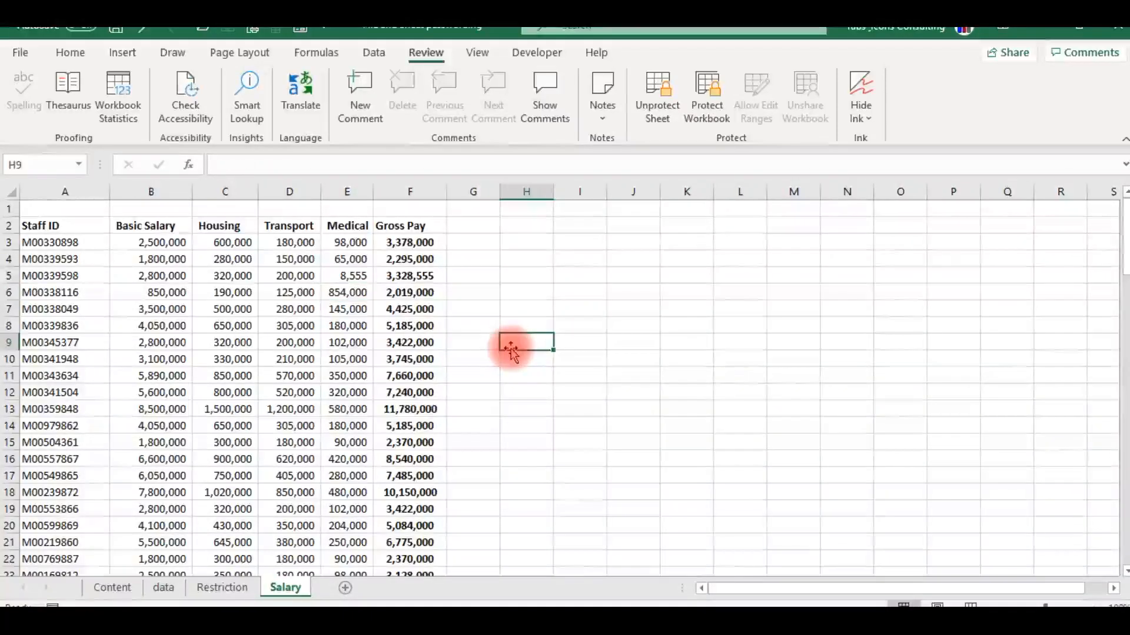
- From the Restriction sheet, go to File > Info and expand Protect Workbook options
{"action": "left_click", "coordinate": [235, 589]}
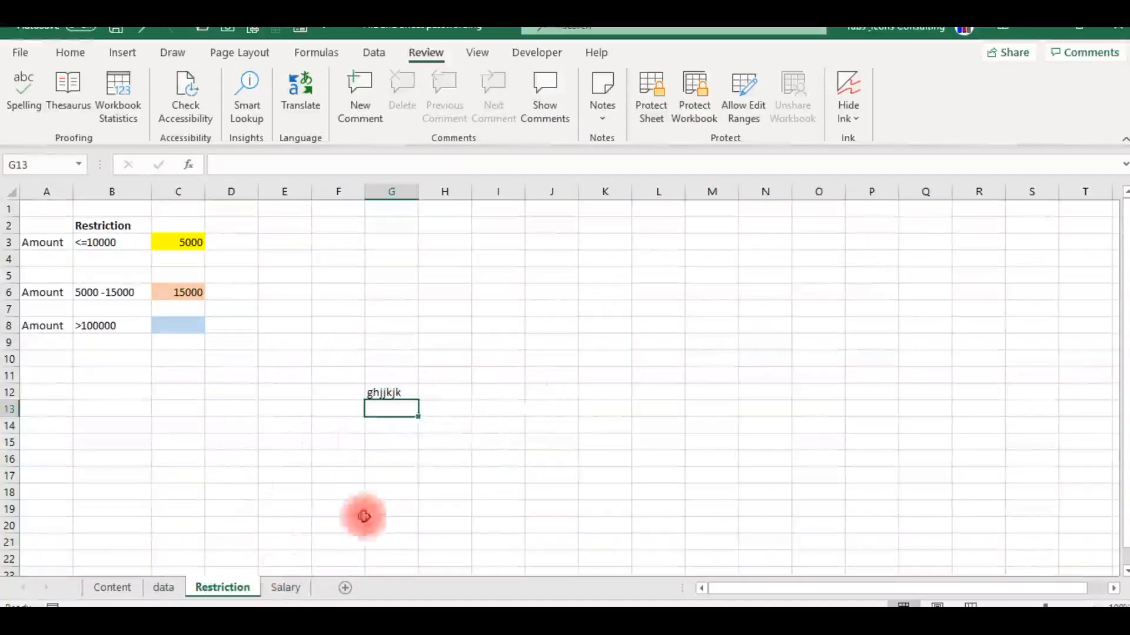
{"action": "left_click", "coordinate": [21, 54]}
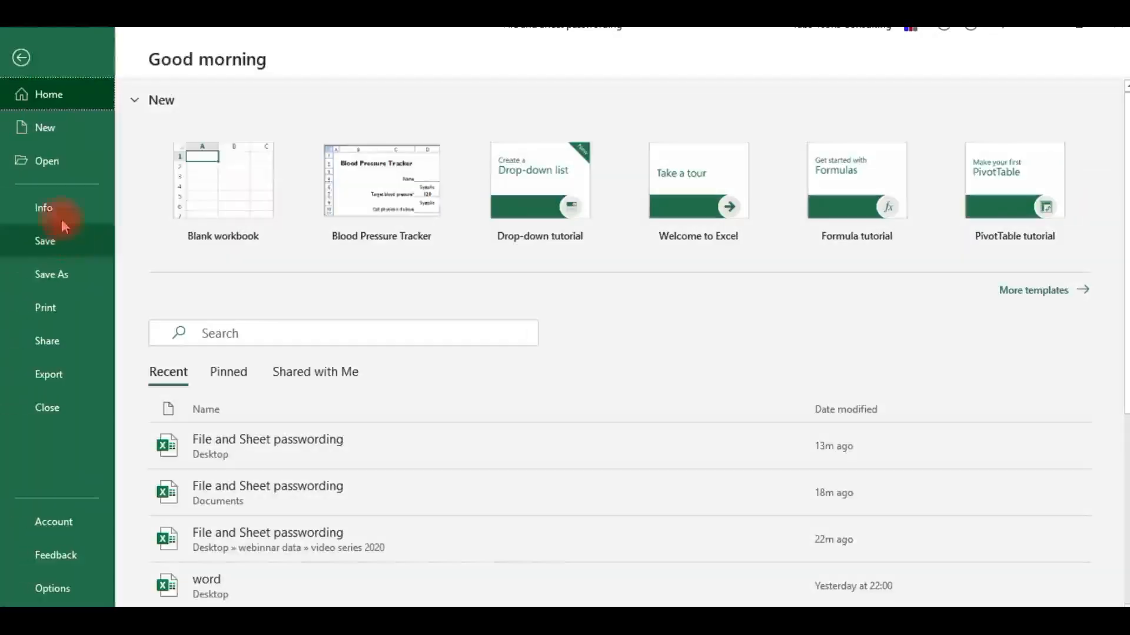
{"action": "left_click", "coordinate": [47, 209]}
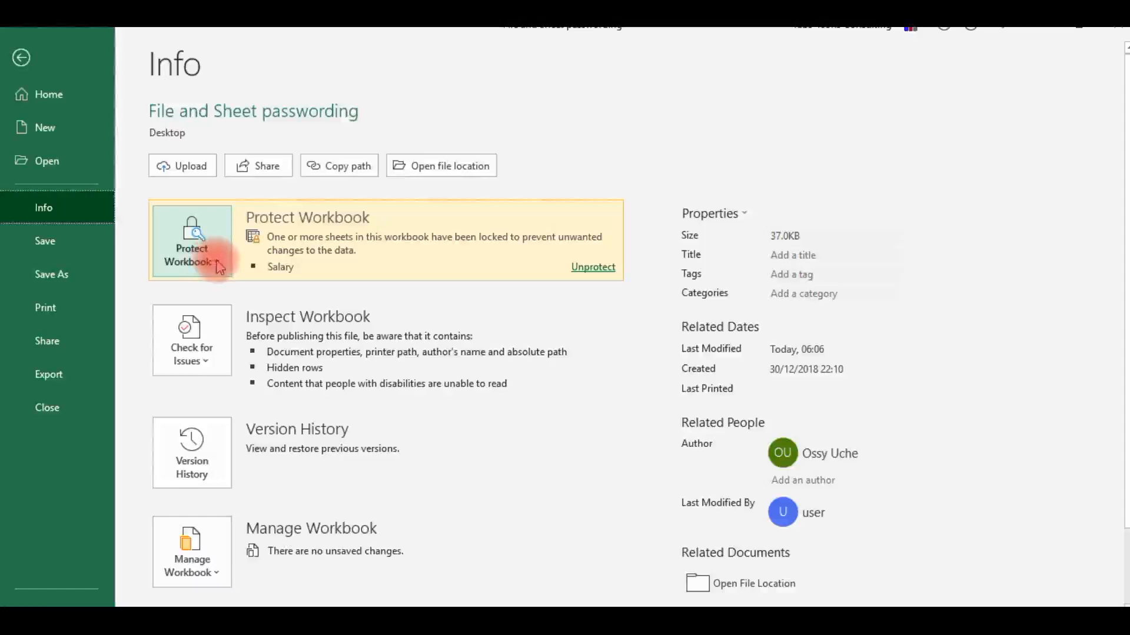
{"action": "left_click", "coordinate": [218, 265]}
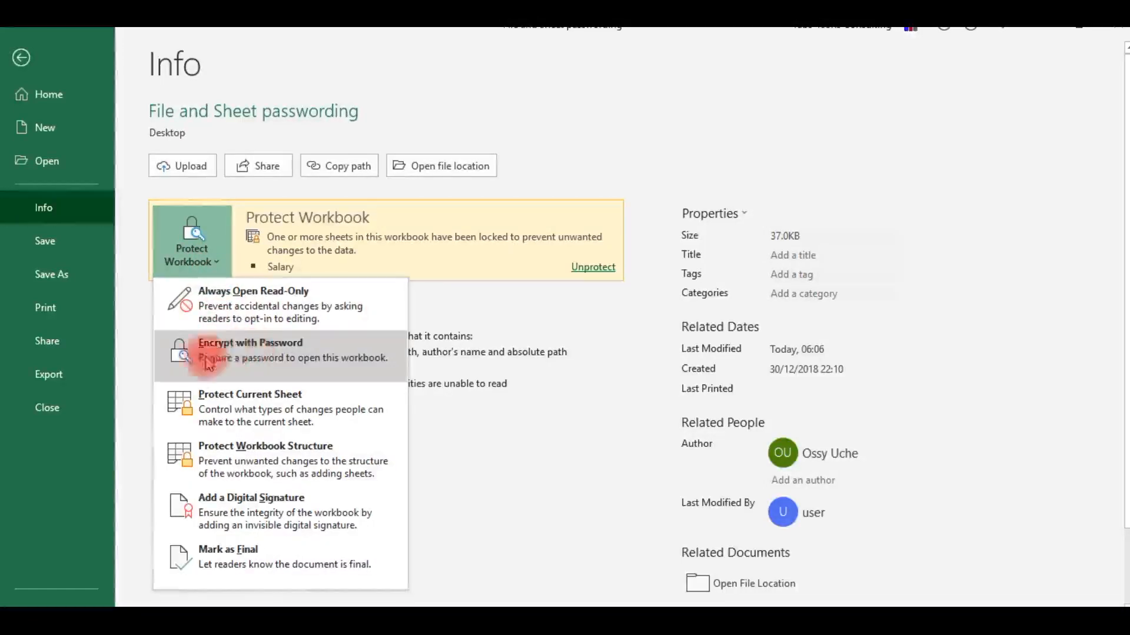
- Encrypt the workbook with an open password, entered and confirmed, then leave Backstage
{"action": "left_click", "coordinate": [234, 356]}
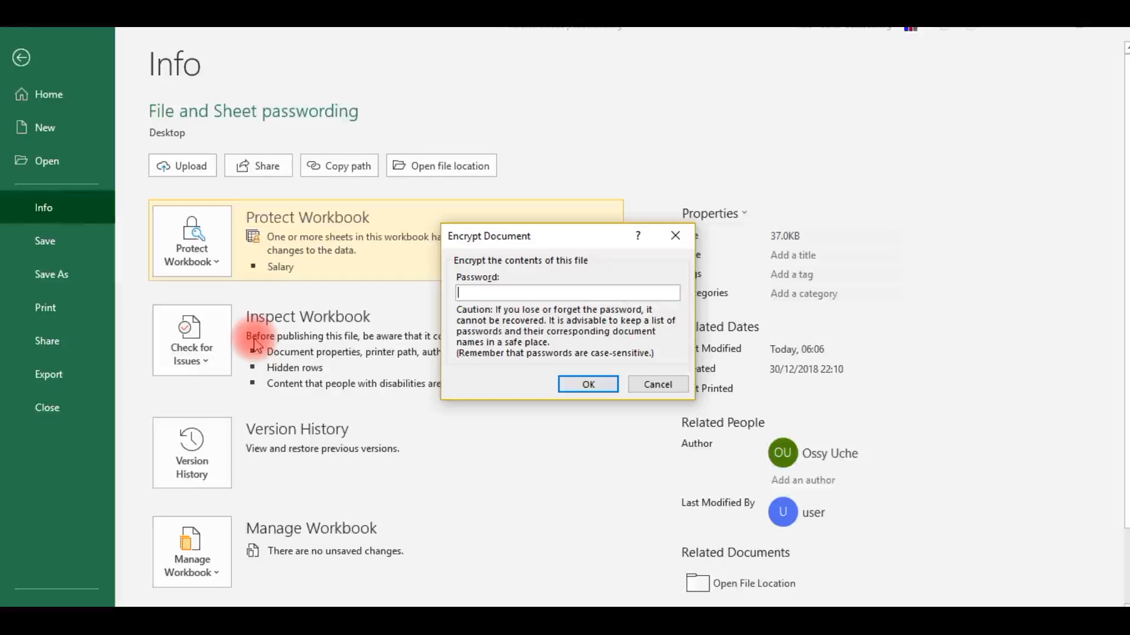
{"action": "type", "text": "1"}
{"action": "left_click", "coordinate": [584, 387]}
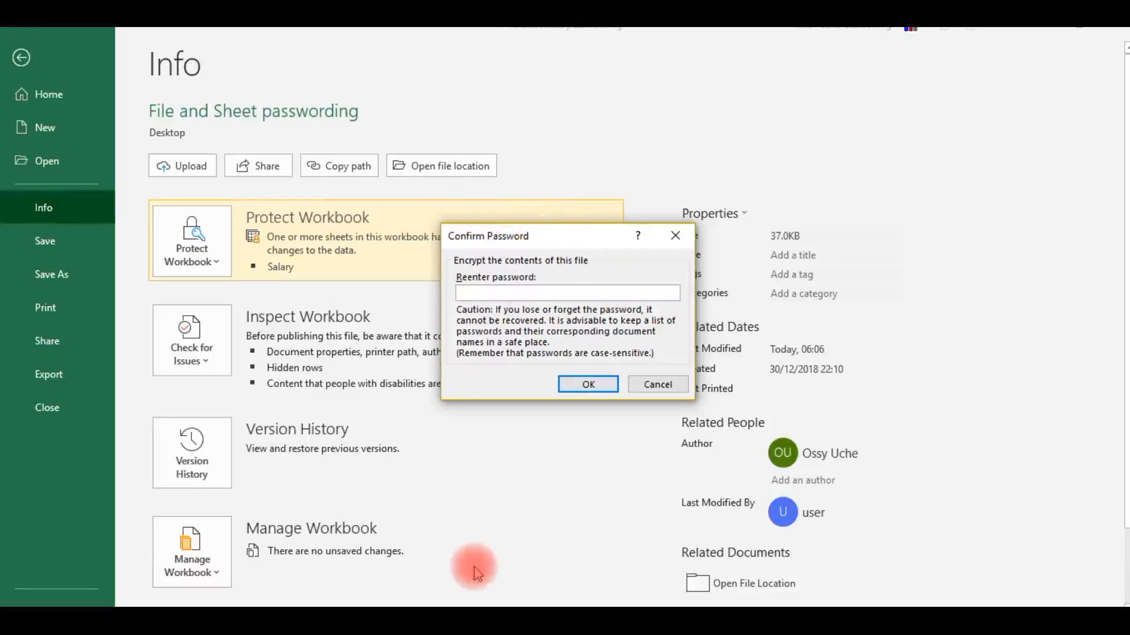
{"action": "type", "text": "*"}
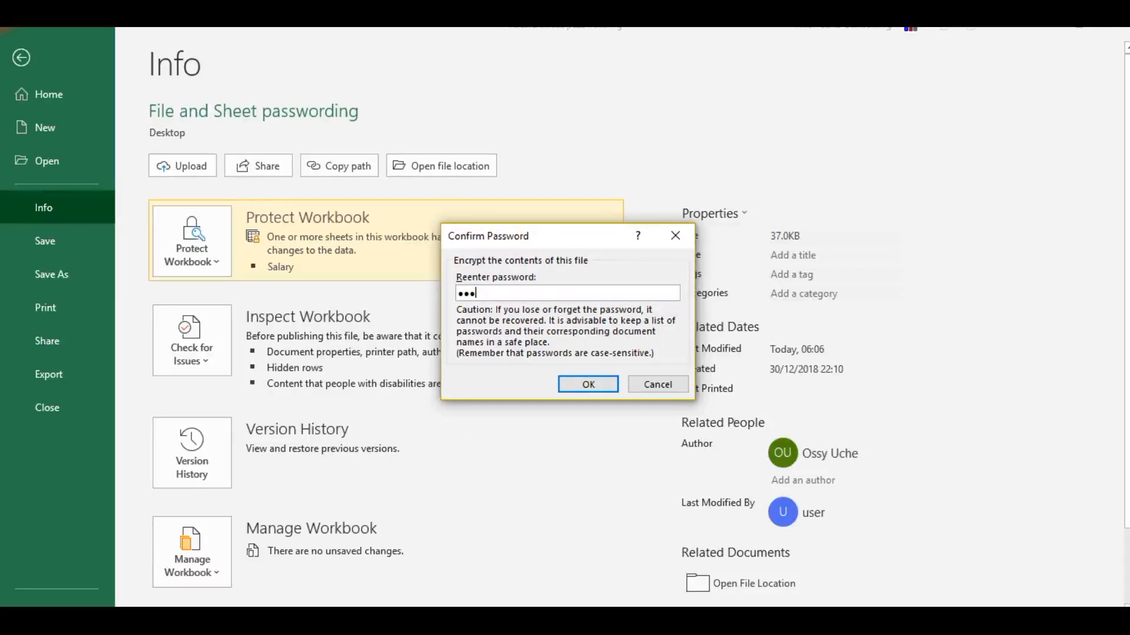
{"action": "type", "text": "**"}
{"action": "left_click", "coordinate": [588, 384]}
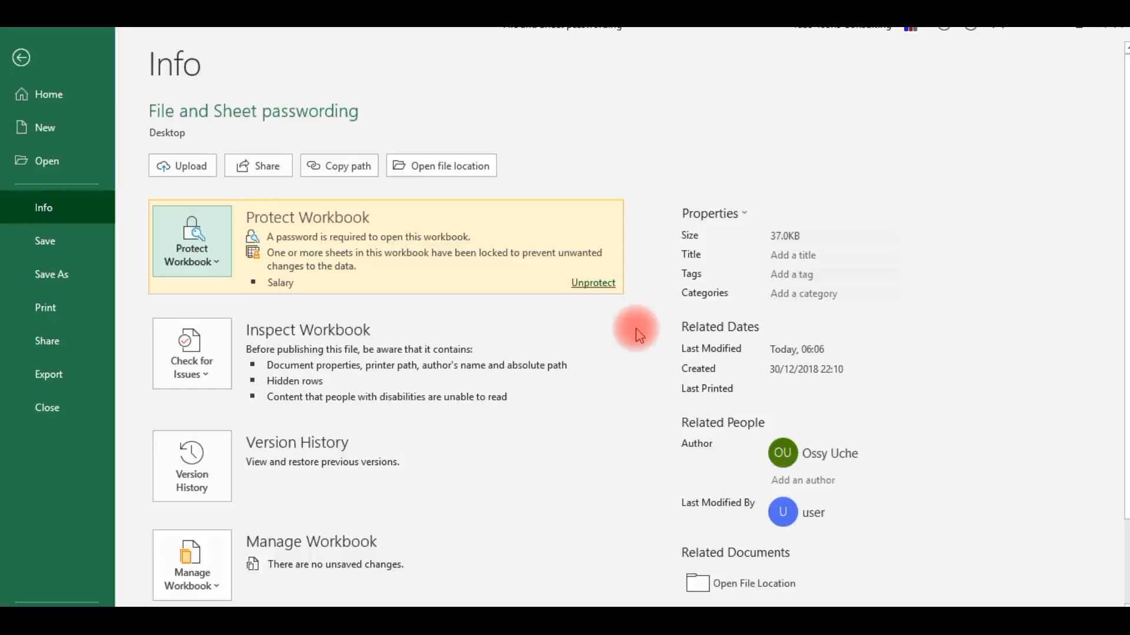
{"action": "key", "text": "Escape"}
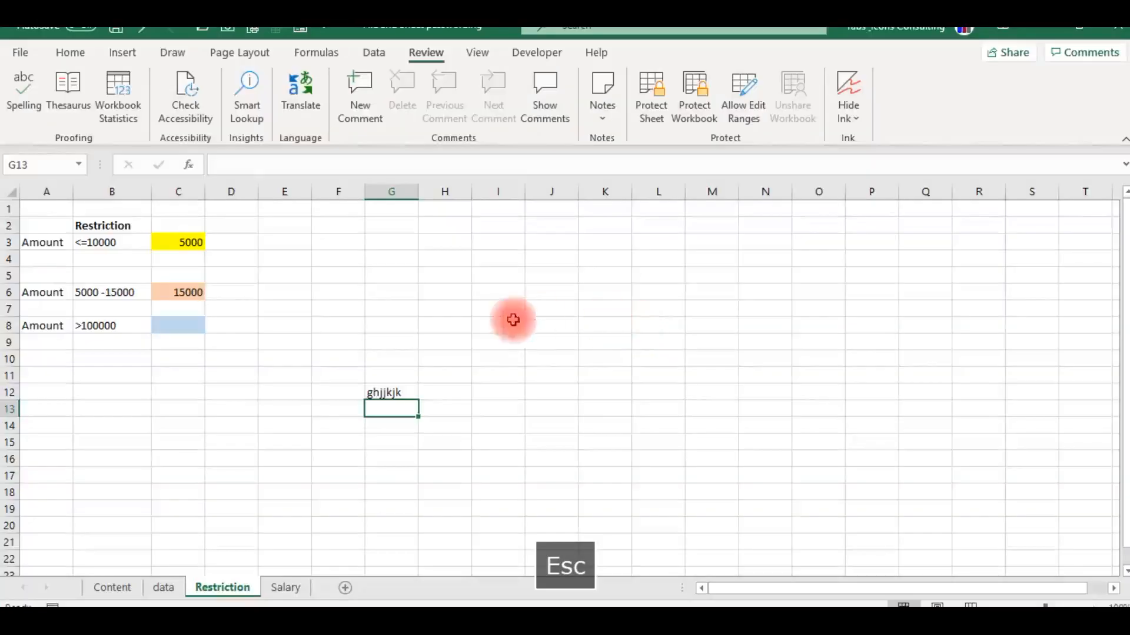
- Close Excel and save the changes to the encrypted workbook
{"action": "left_click", "coordinate": [544, 308]}
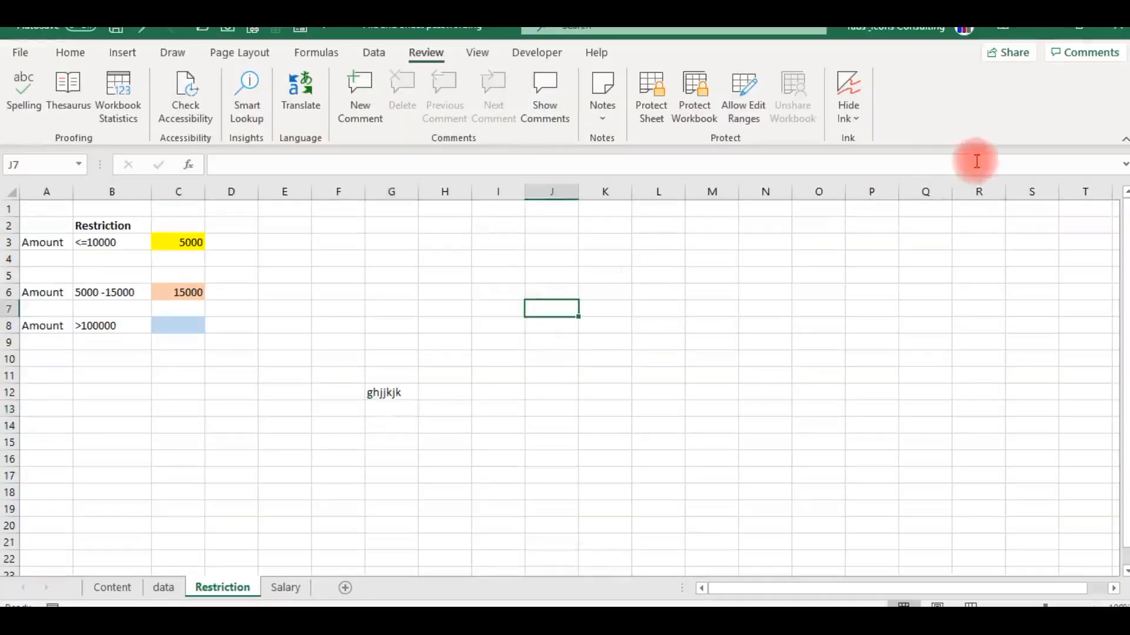
{"action": "left_click", "coordinate": [1120, 32]}
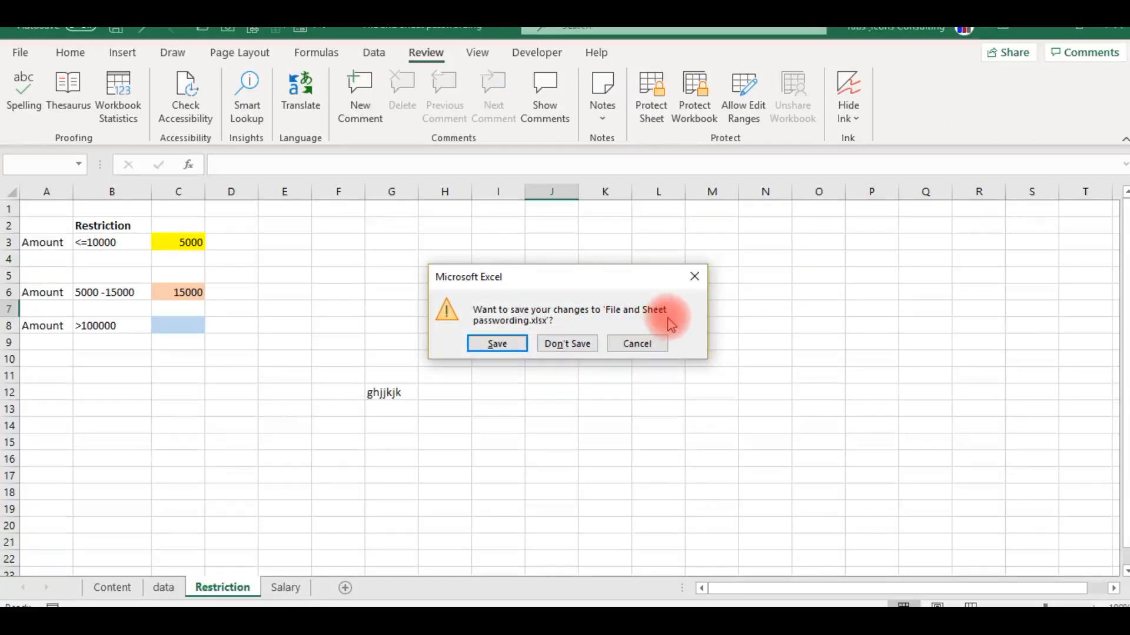
{"action": "left_click", "coordinate": [502, 346]}
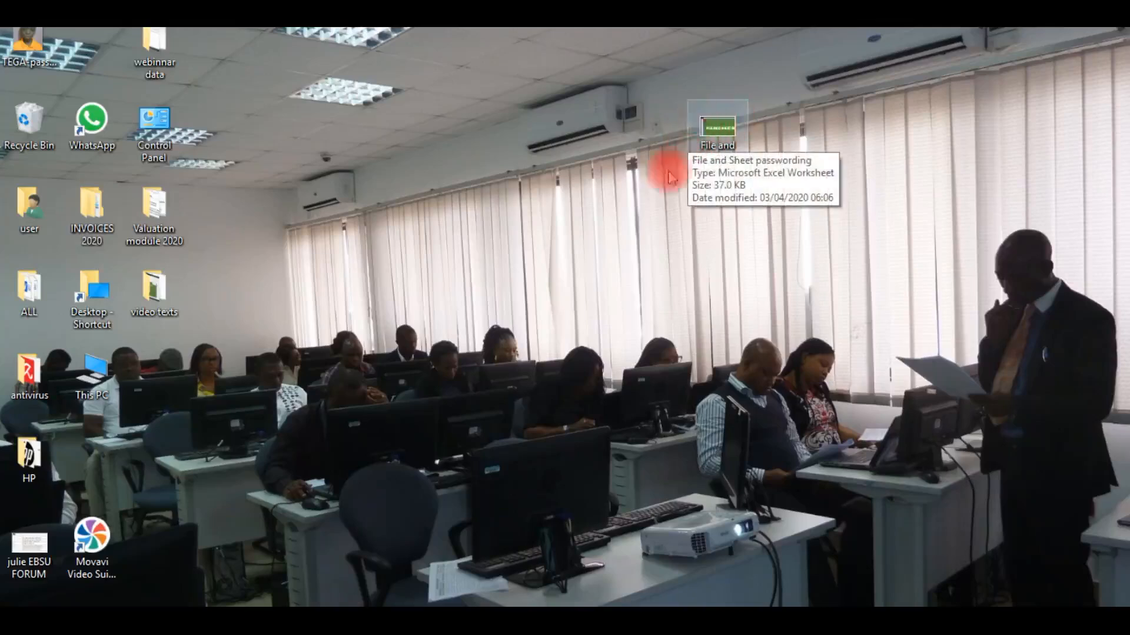
- Open the 'File and Sheet passwording' workbook from the desktop
{"action": "left_click", "coordinate": [718, 132]}
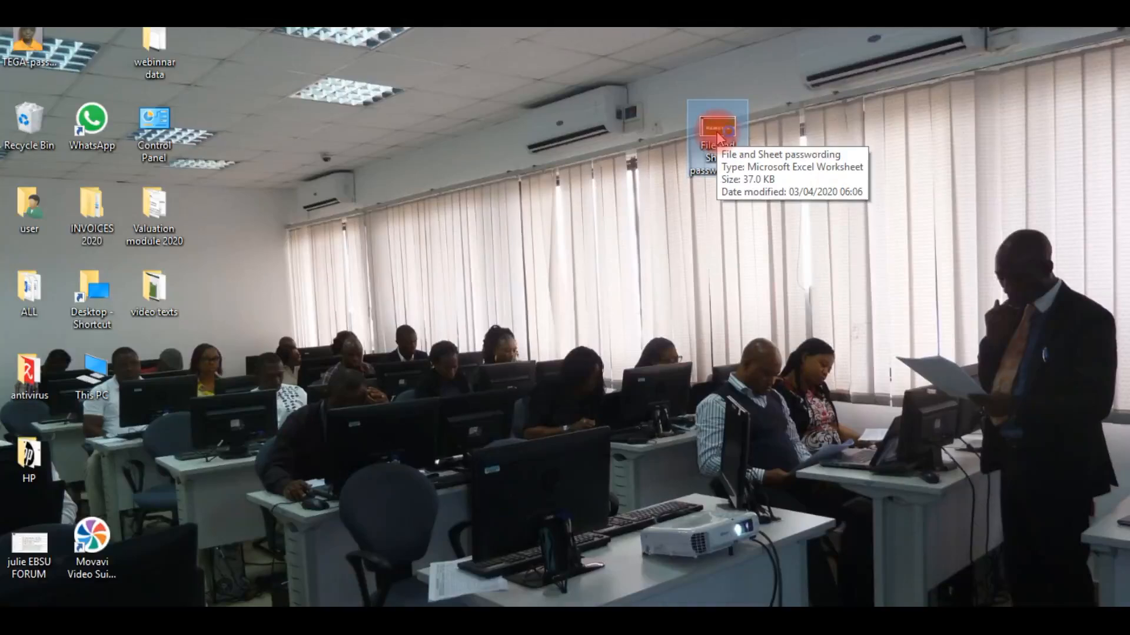
{"action": "double_click", "coordinate": [717, 135]}
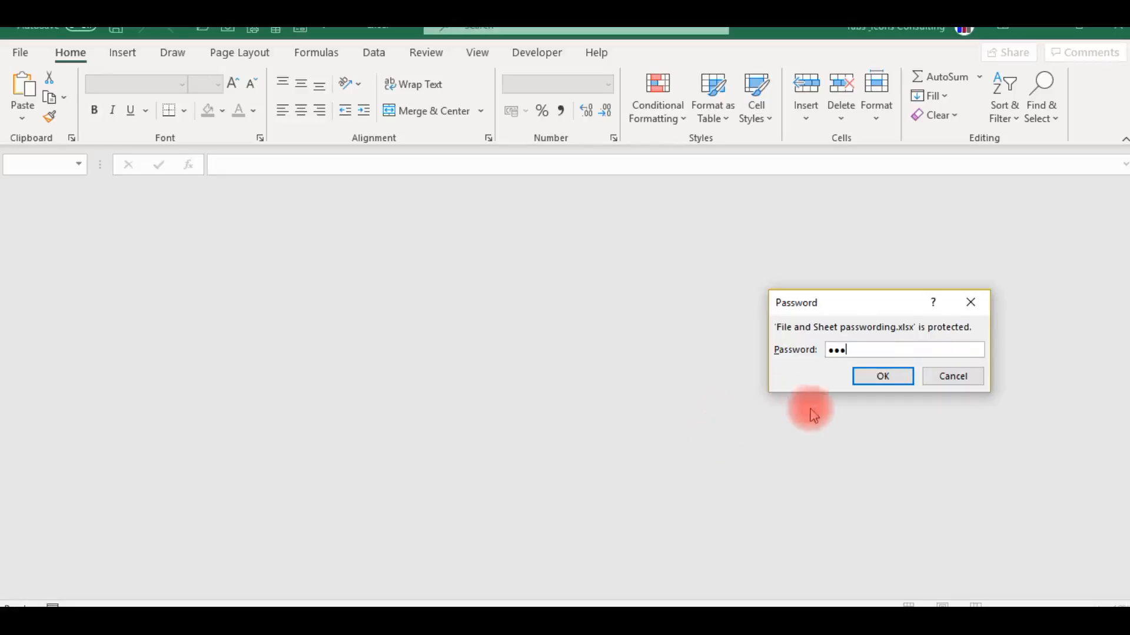
- Open the workbook with its password and confirm Salary's H6 still rejects editing
{"action": "left_click", "coordinate": [884, 377]}
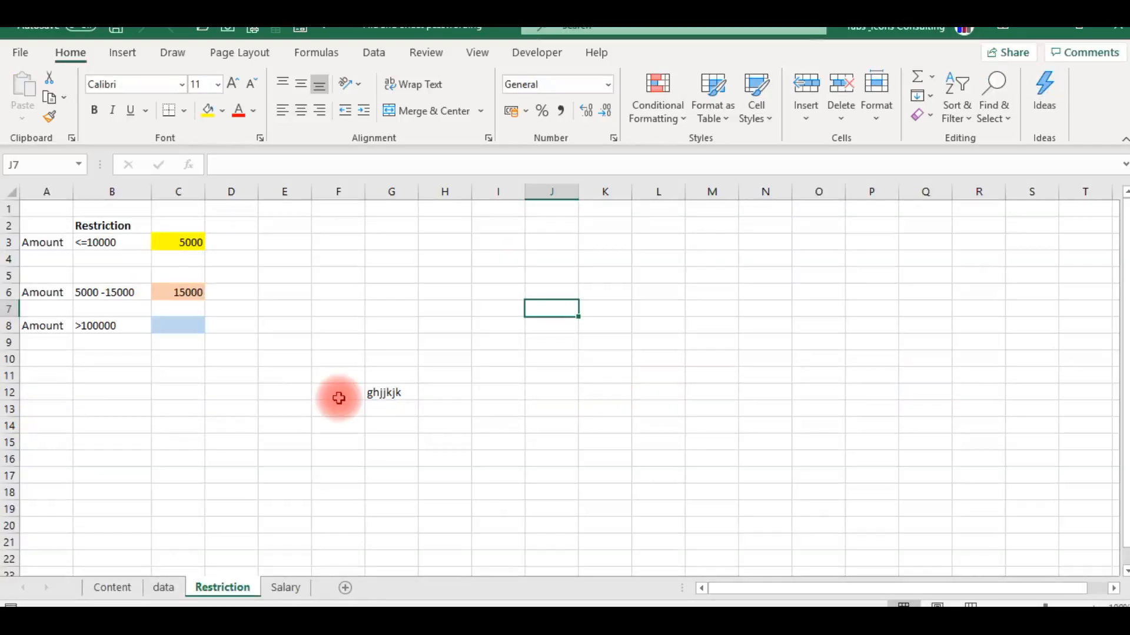
{"action": "left_click", "coordinate": [285, 588]}
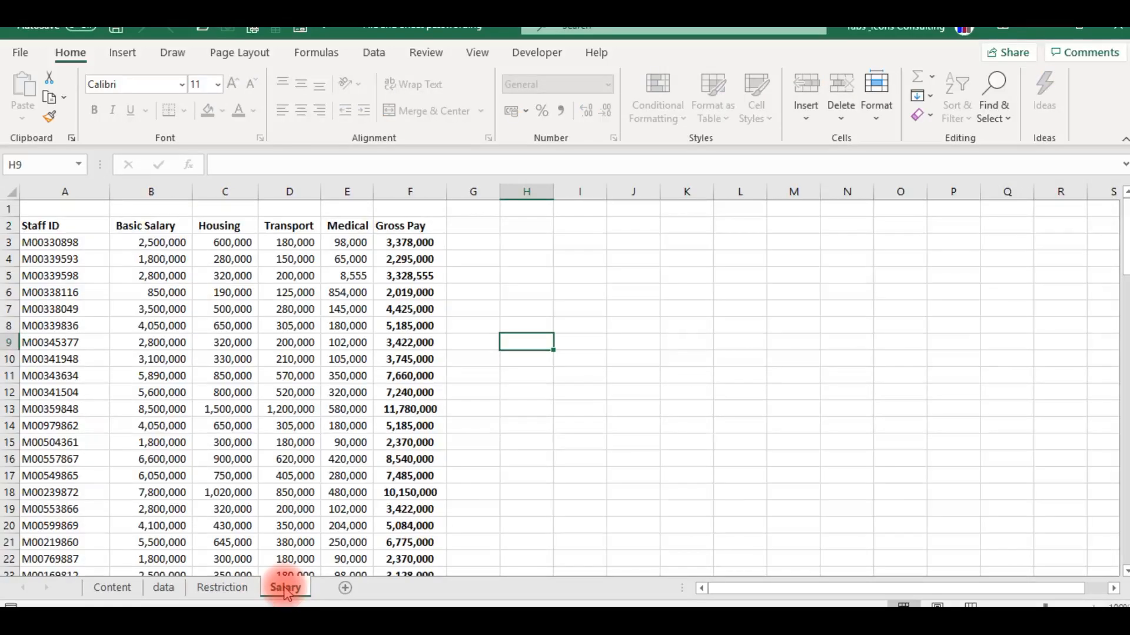
{"action": "left_click", "coordinate": [529, 297]}
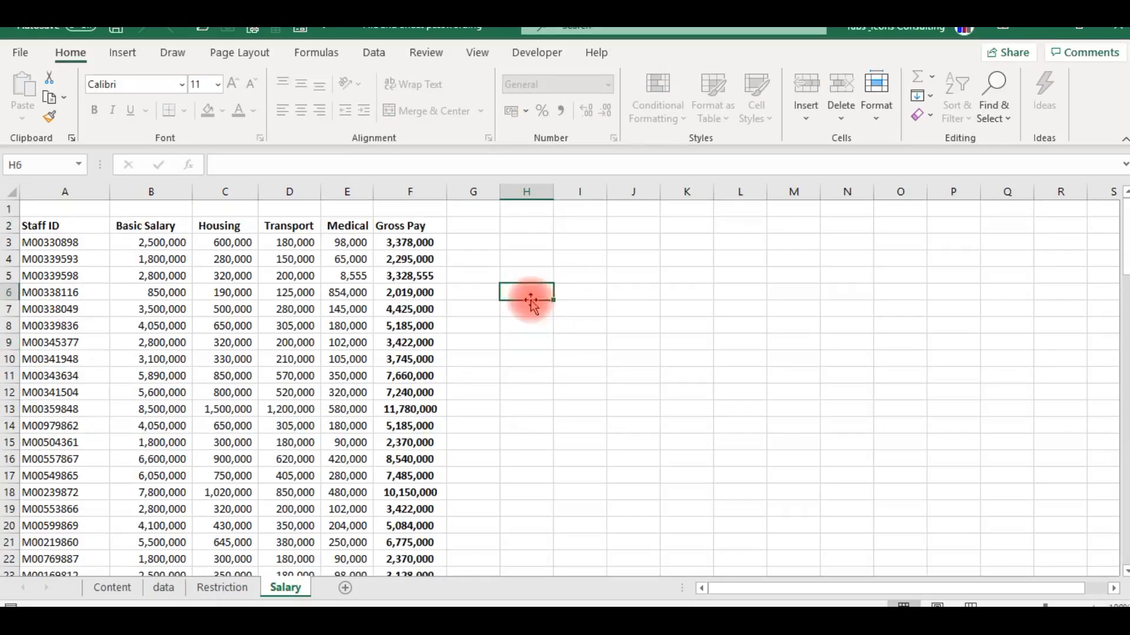
{"action": "double_click", "coordinate": [531, 301]}
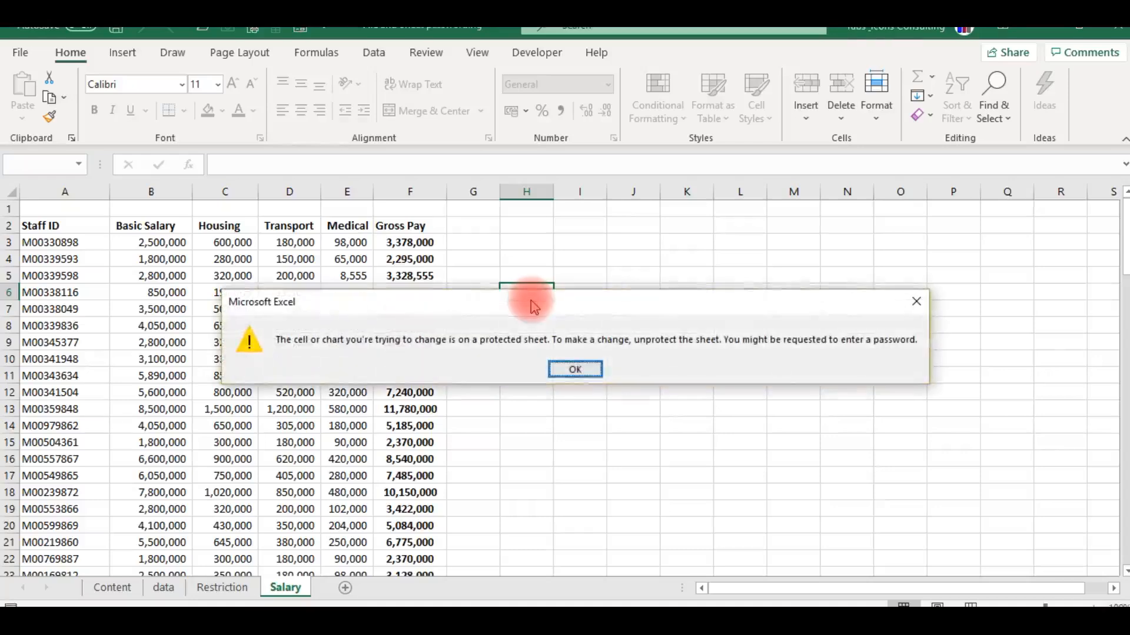
{"action": "key", "text": "Escape"}
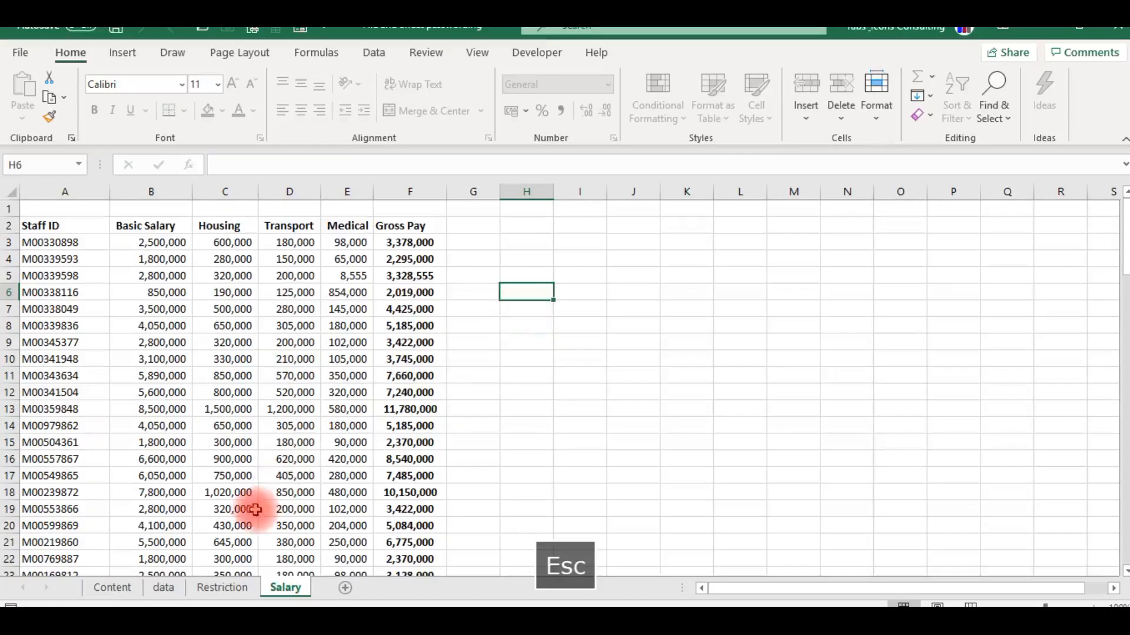
- Test typing in H10 on the Restriction sheet, cancel it, and return to Salary
{"action": "left_click", "coordinate": [223, 588]}
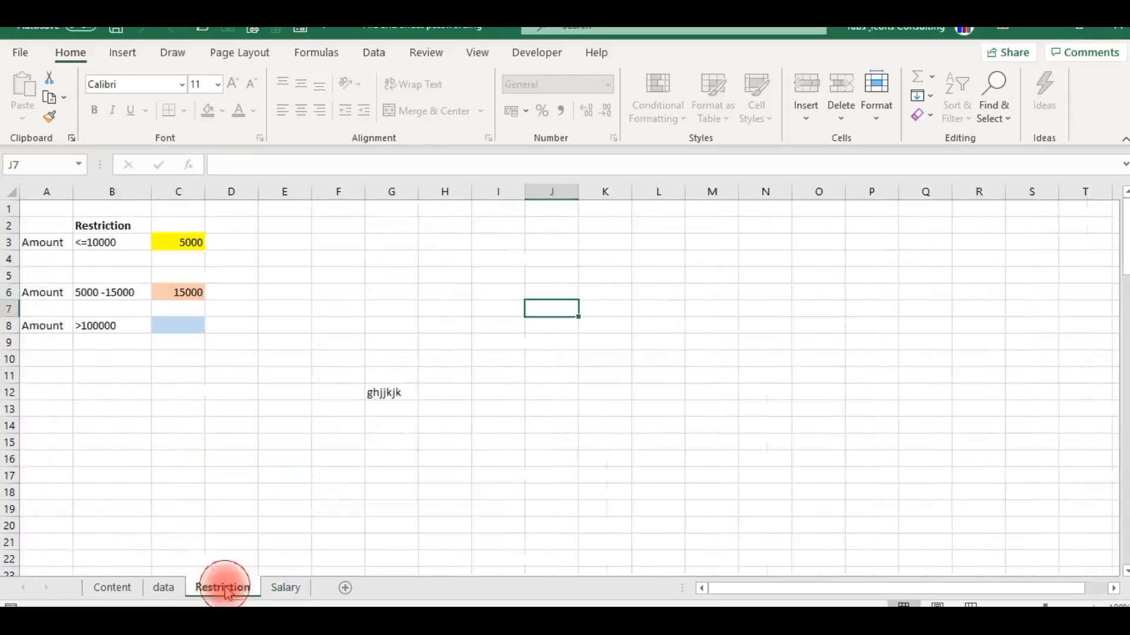
{"action": "left_click", "coordinate": [445, 360]}
{"action": "type", "text": "444"}
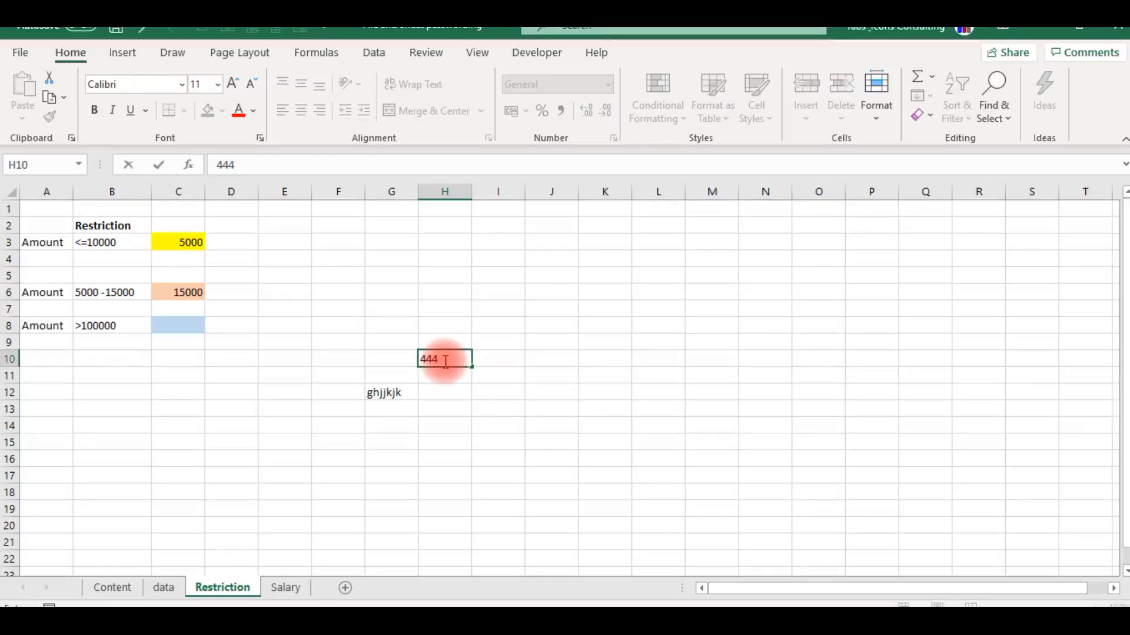
{"action": "key", "text": "Escape"}
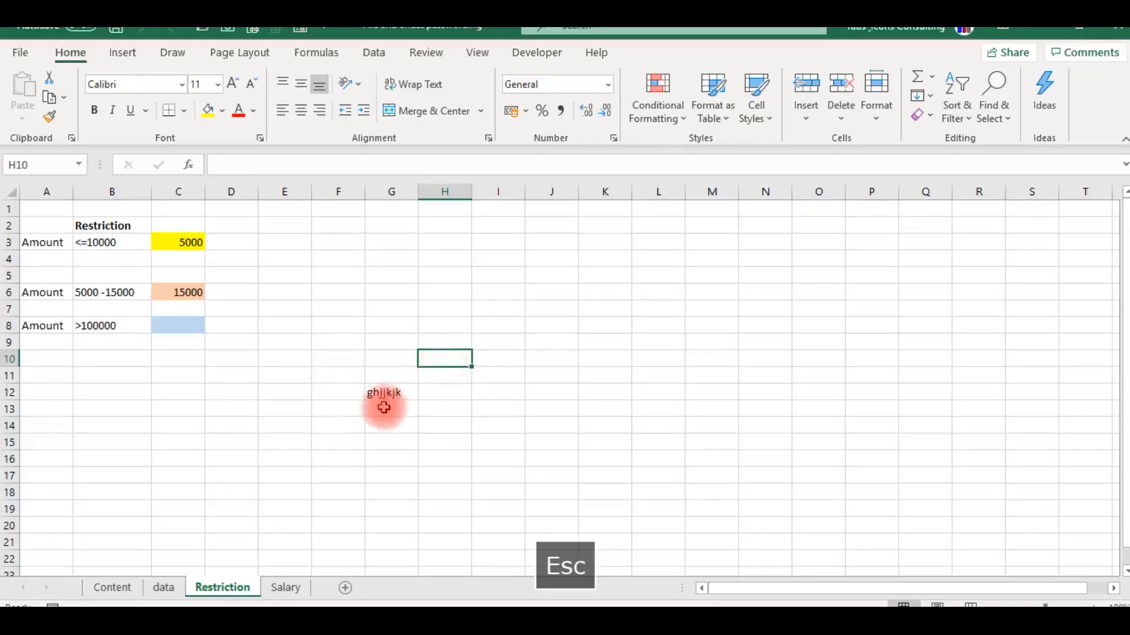
{"action": "left_click", "coordinate": [284, 587]}
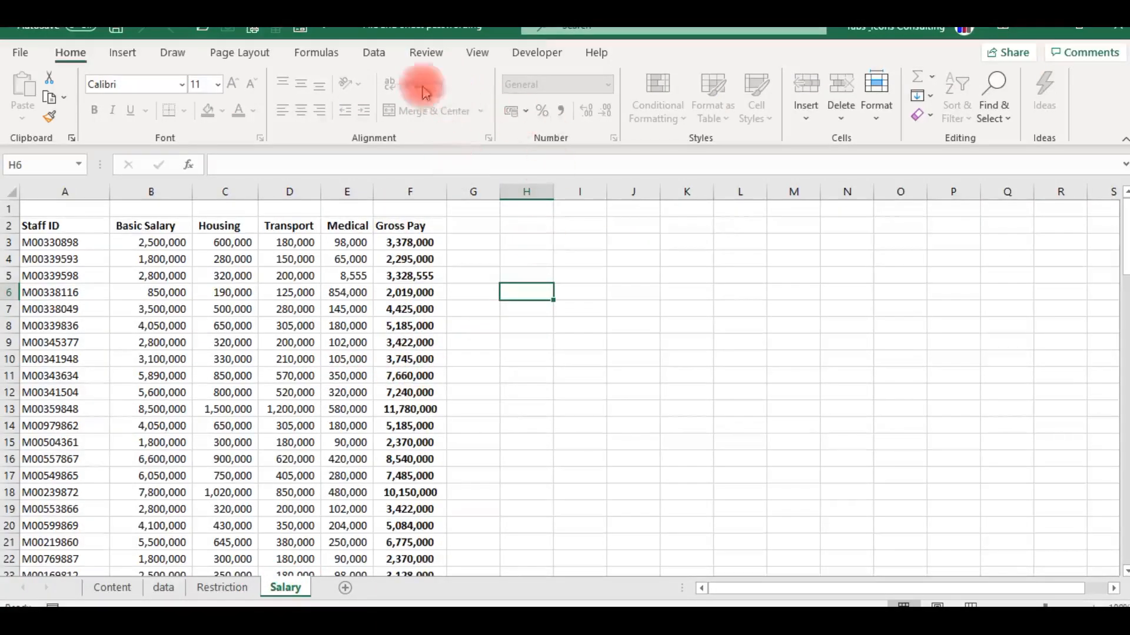
- Unprotect the Salary sheet by entering its sheet password
{"action": "left_click", "coordinate": [426, 54]}
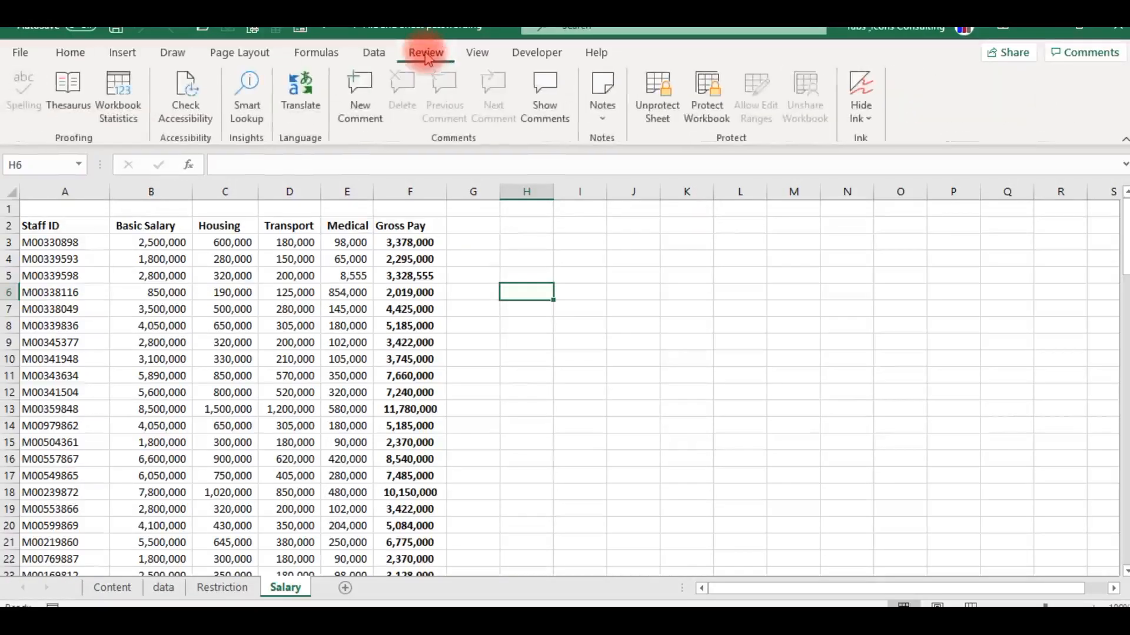
{"action": "left_click", "coordinate": [658, 115]}
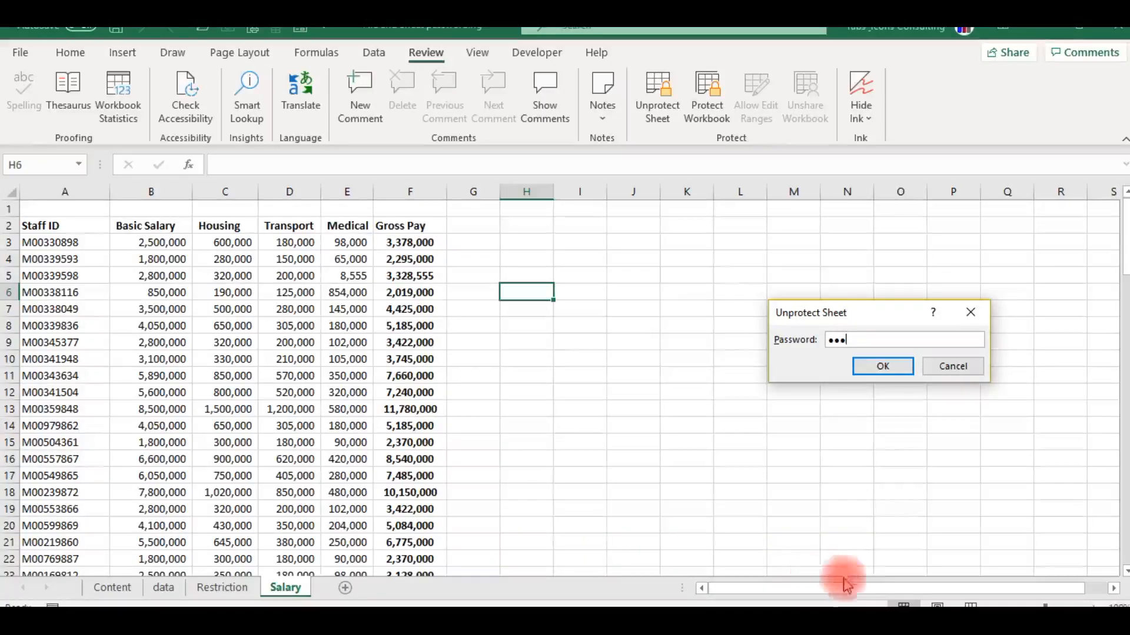
{"action": "left_click", "coordinate": [890, 364]}
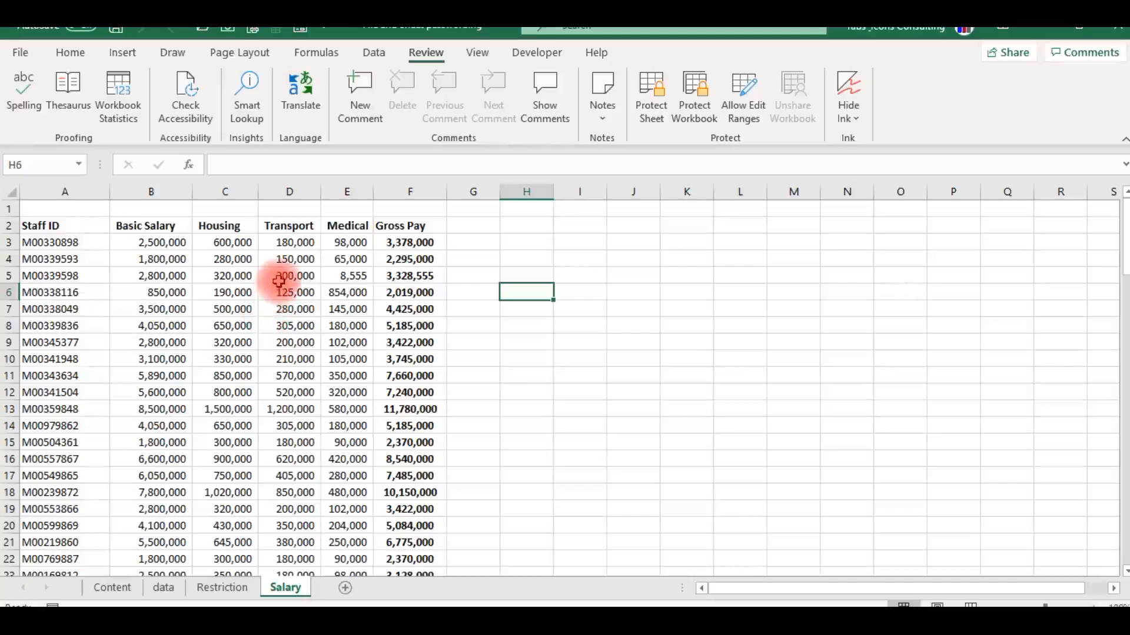
- Enter 441 into cell H6 and move on to H10
{"action": "type", "text": "441"}
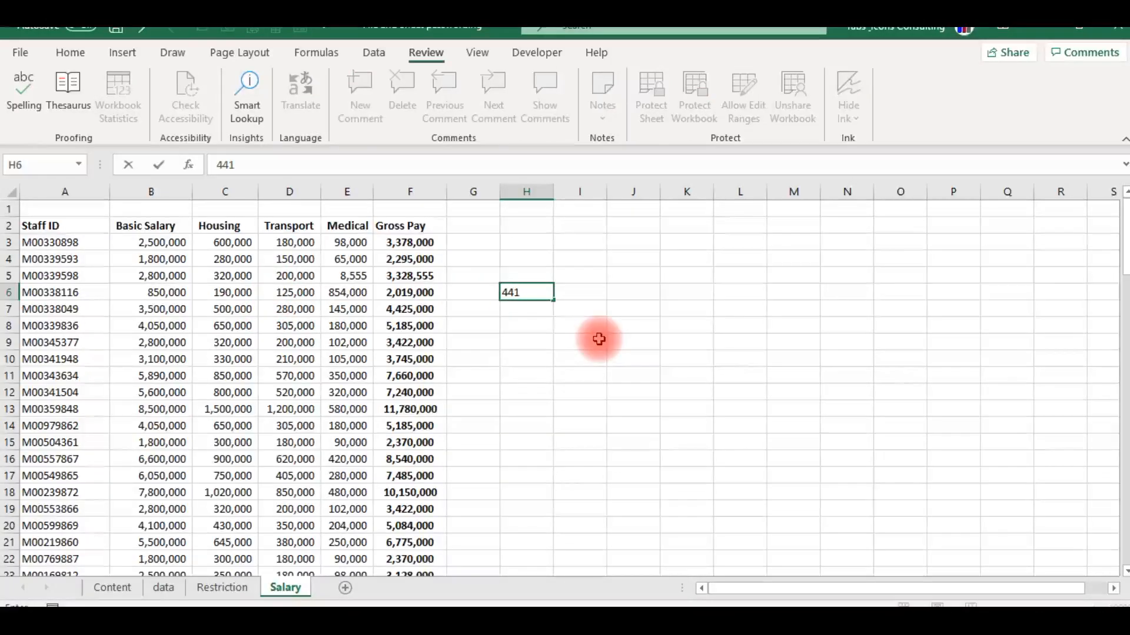
{"action": "key", "text": "Return"}
{"action": "left_click", "coordinate": [522, 357]}
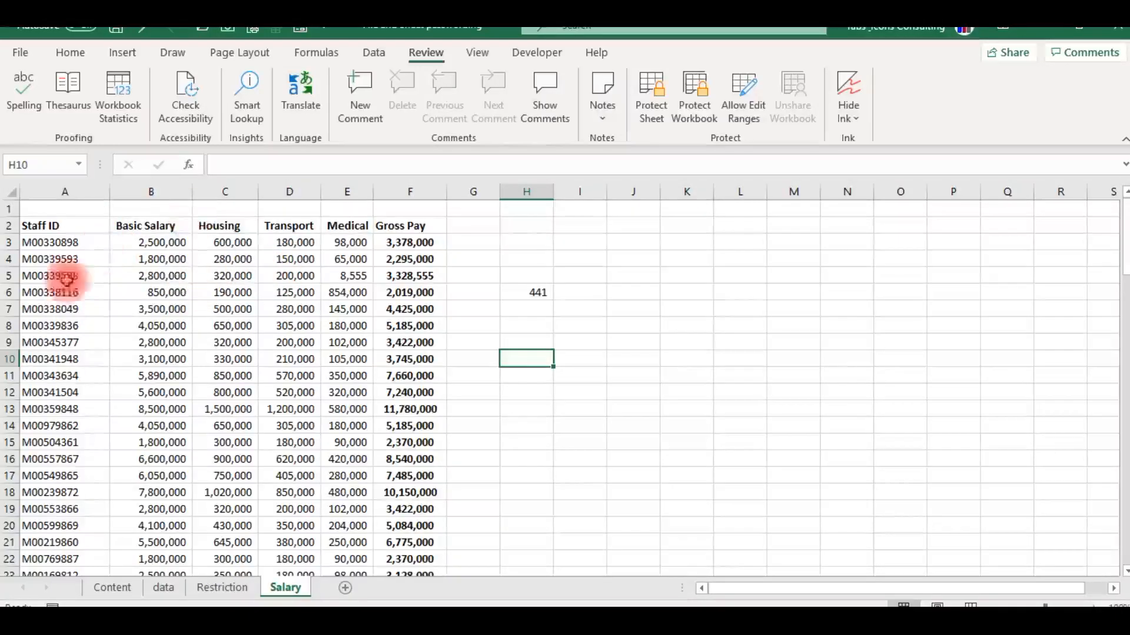
- Clear the workbook's open password under Encrypt with Password and return to the Salary sheet
{"action": "left_click", "coordinate": [21, 53]}
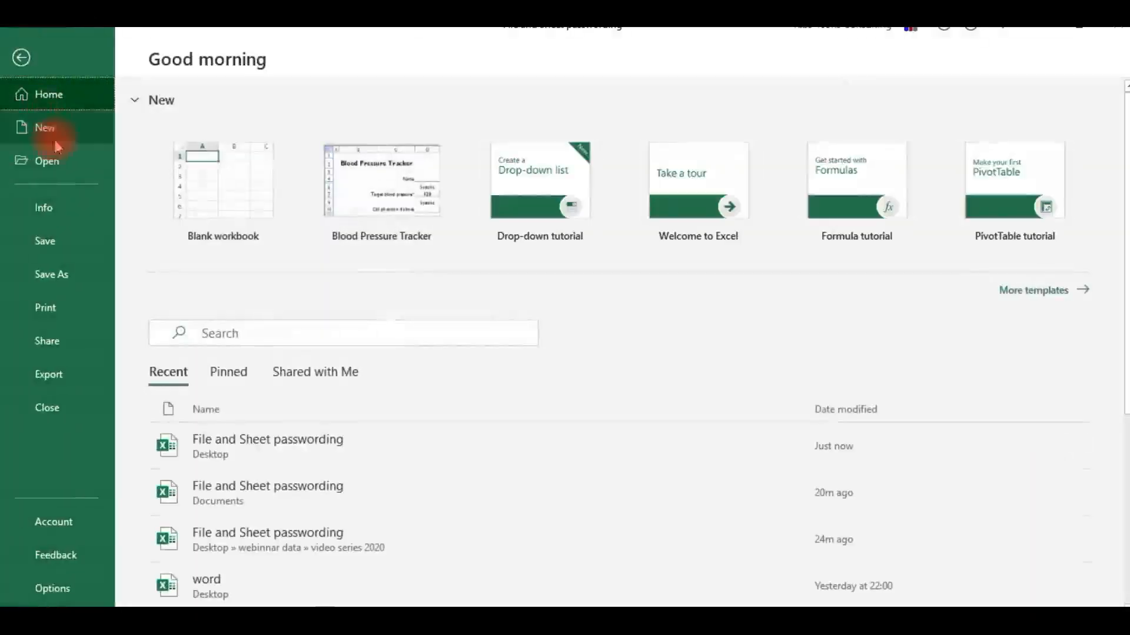
{"action": "left_click", "coordinate": [71, 211]}
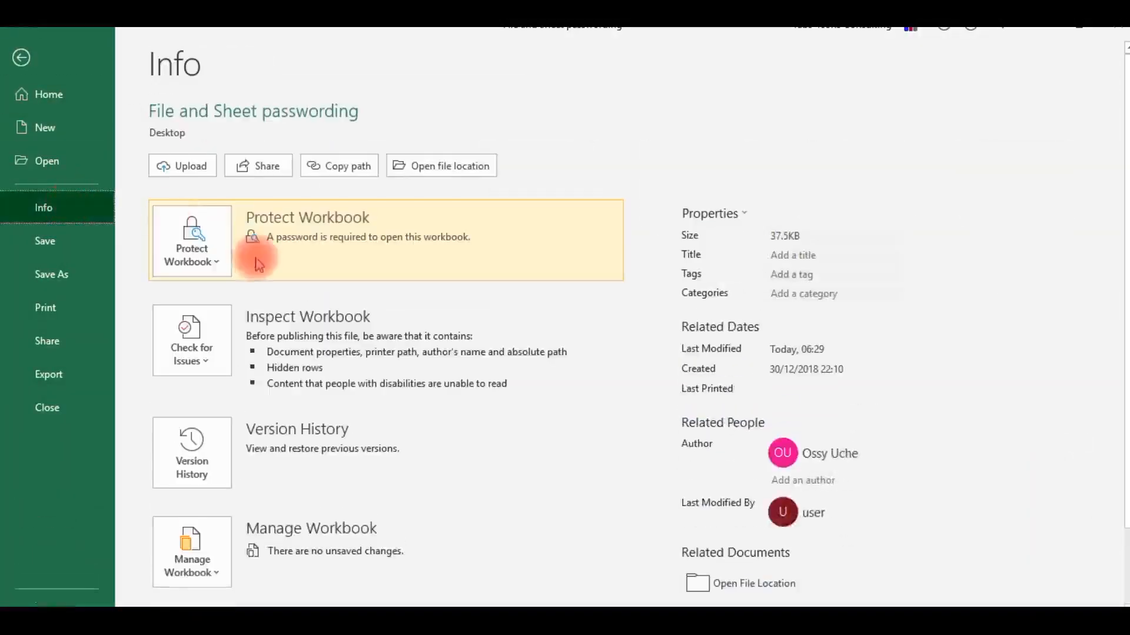
{"action": "left_click", "coordinate": [219, 265]}
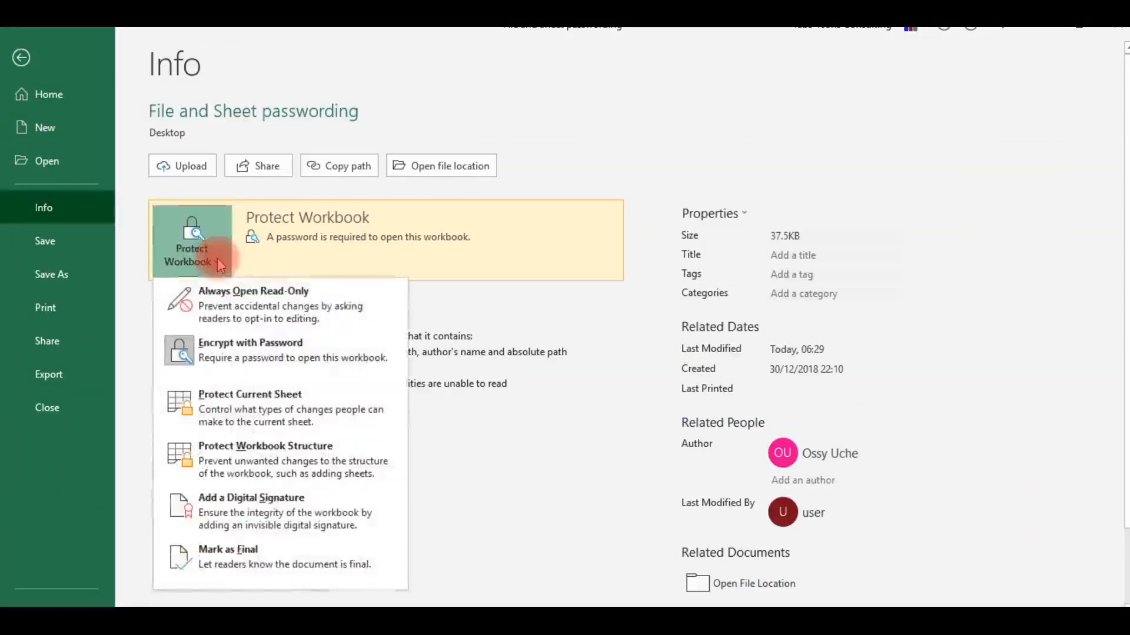
{"action": "left_click", "coordinate": [228, 369]}
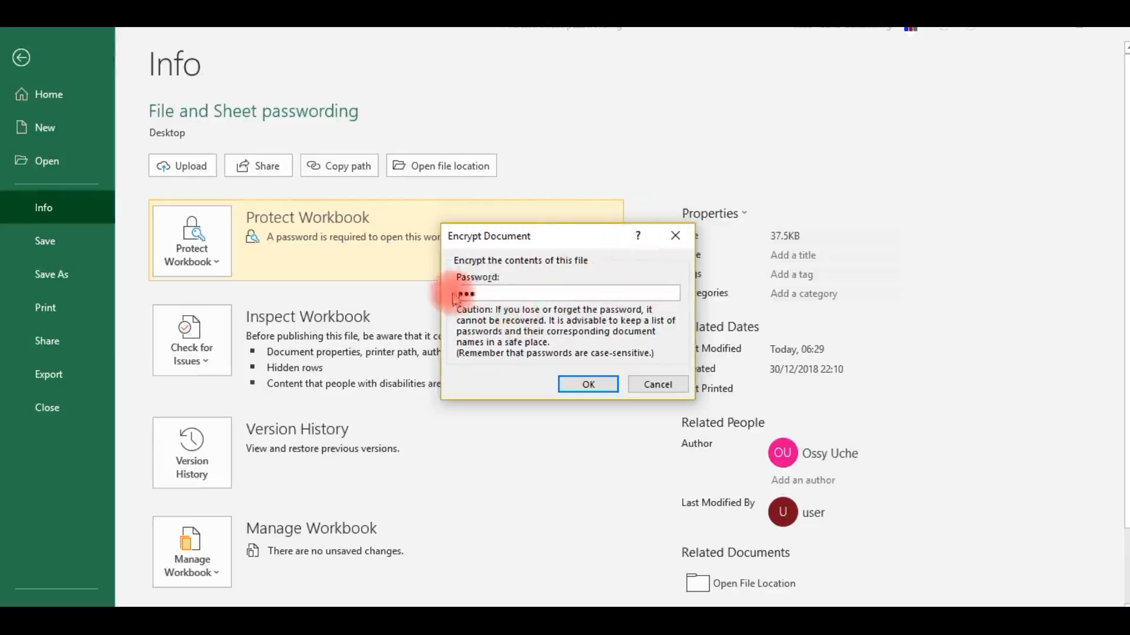
{"action": "left_click", "coordinate": [486, 293]}
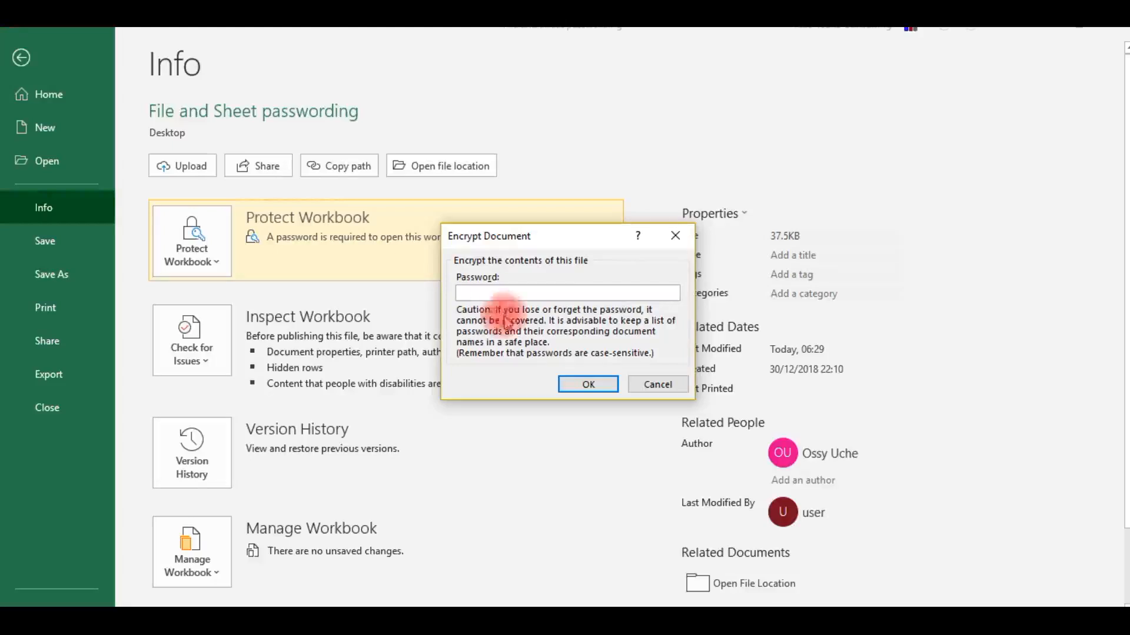
{"action": "left_click", "coordinate": [590, 386]}
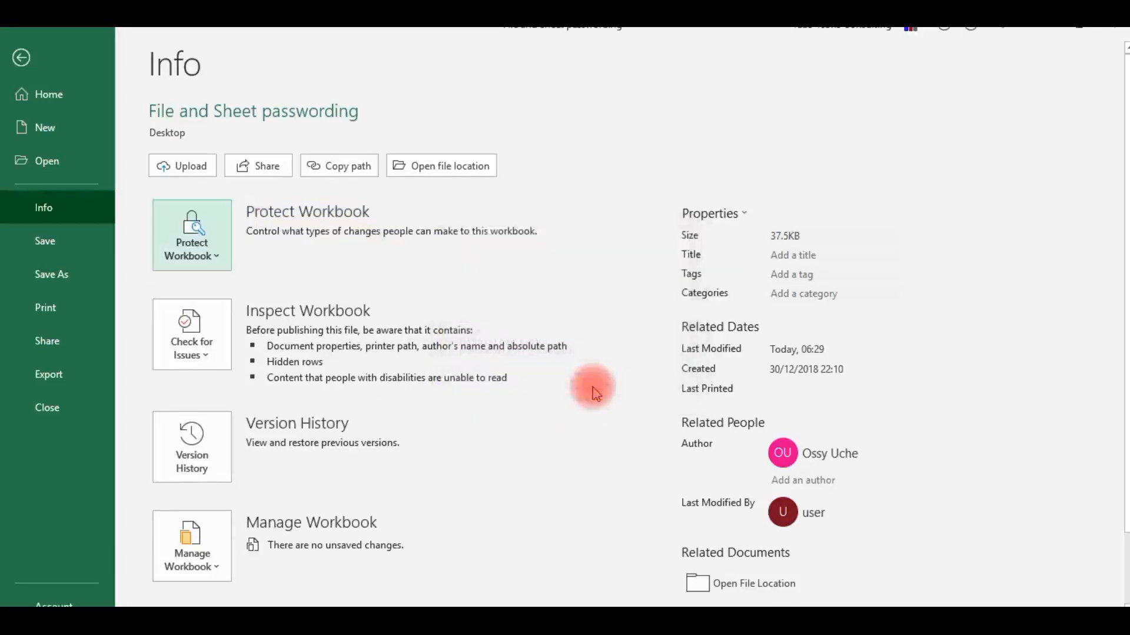
{"action": "key", "text": "Escape"}
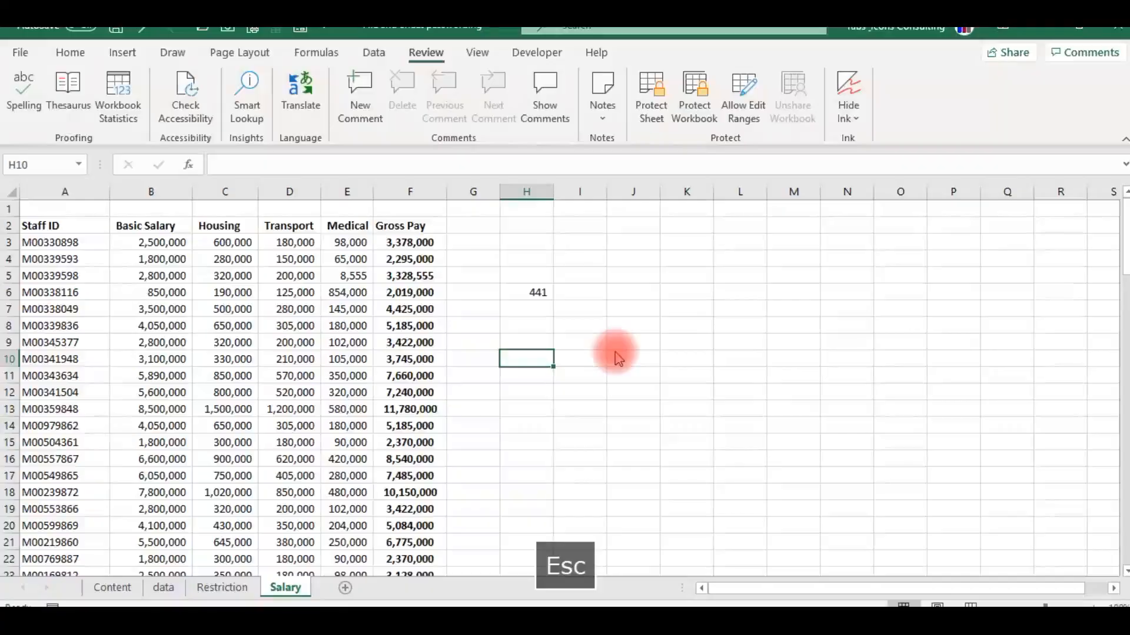
- Close Excel, saving the unprotected 'File and Sheet passwording' workbook
{"action": "left_click", "coordinate": [1119, 32]}
{"action": "left_click", "coordinate": [515, 347]}
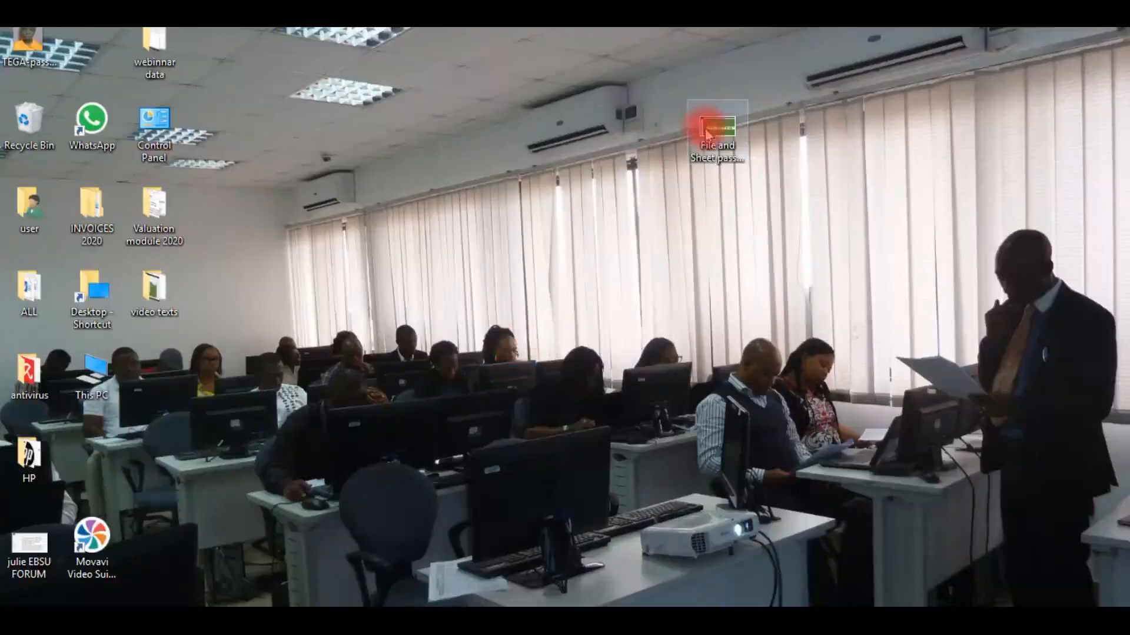